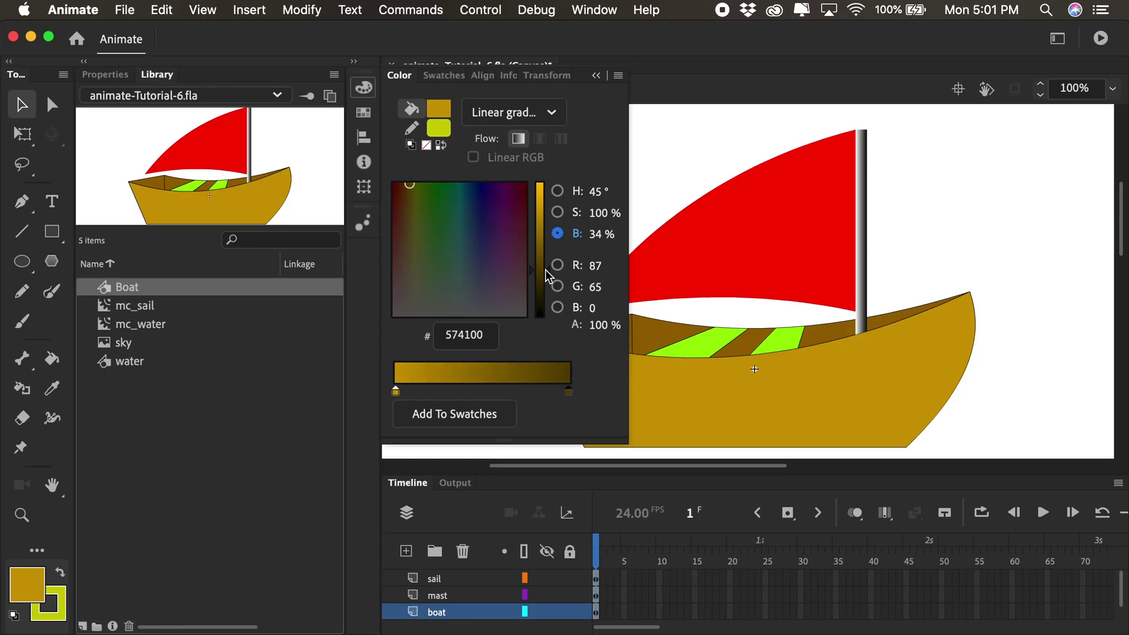
{"action": "left_click_drag", "start_coordinate": [630, 403], "coordinate": [898, 398]}
{"action": "left_click_drag", "start_coordinate": [806, 368], "coordinate": [650, 391]}
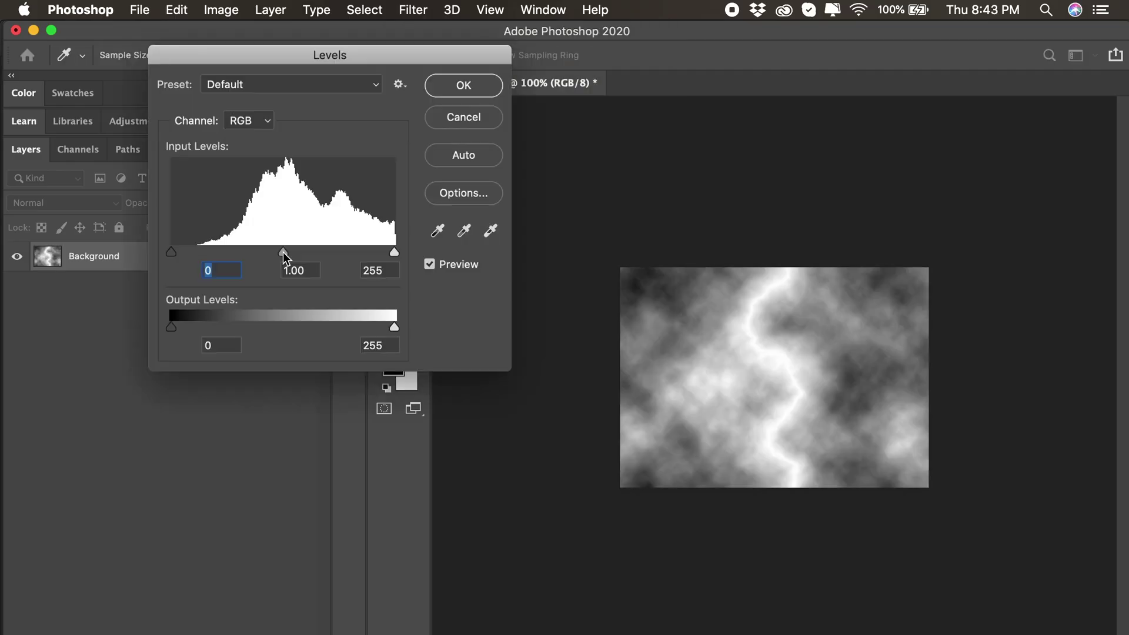
{"action": "left_click_drag", "start_coordinate": [283, 252], "coordinate": [330, 252]}
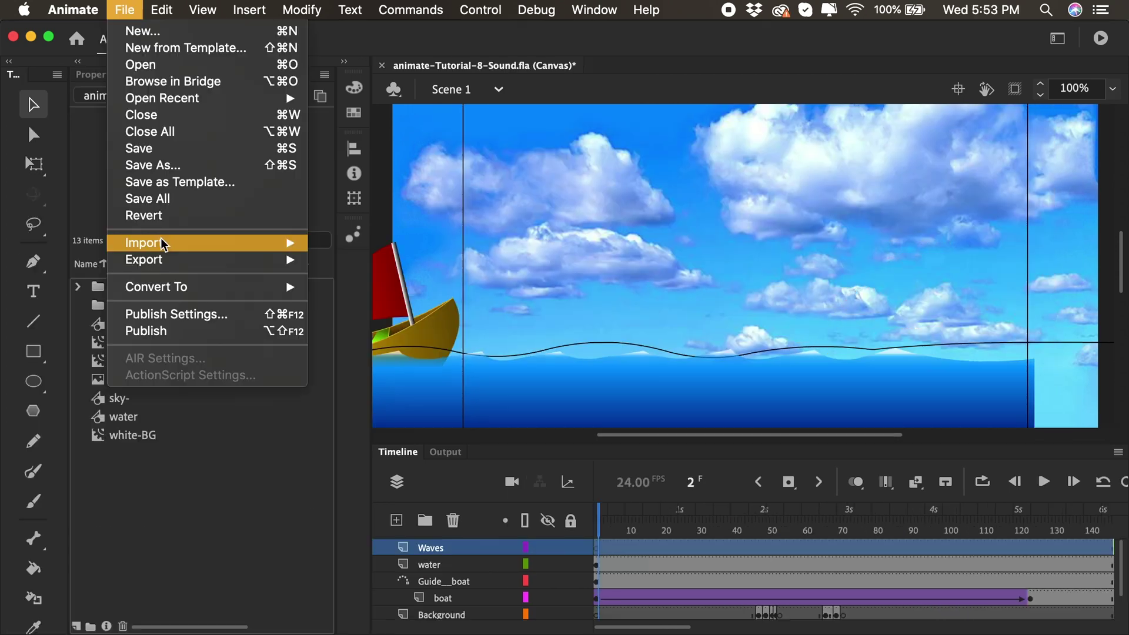
{"action": "mouse_move", "coordinate": [164, 244]}
{"action": "left_click", "coordinate": [376, 259]}
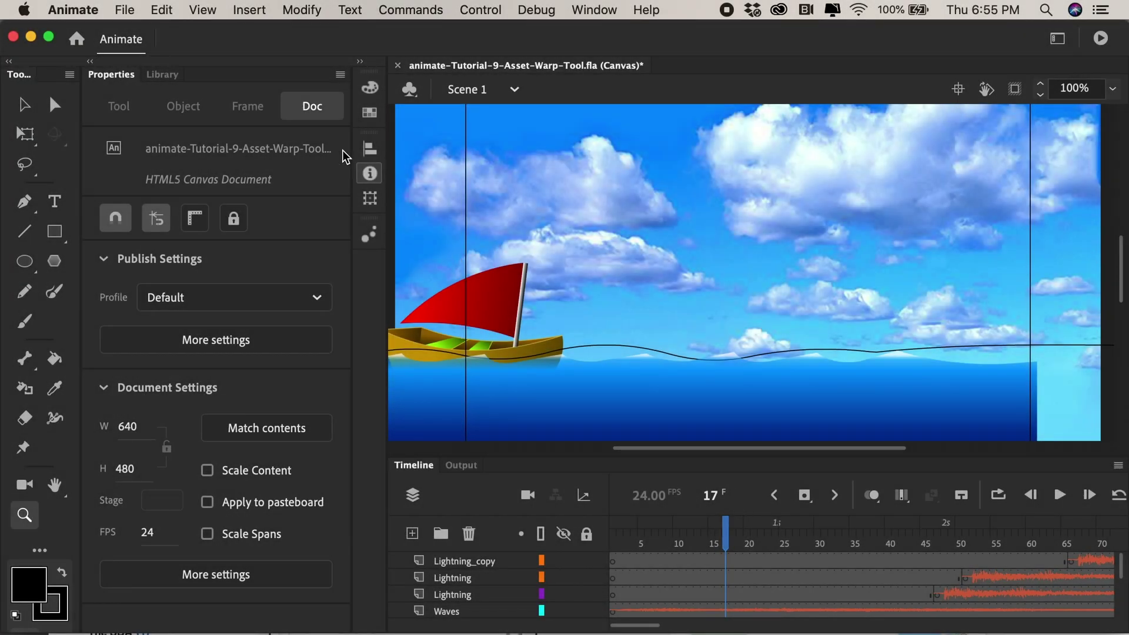
In the Boat symbol, add a top layer named sailor and lock the sail, mast and boat layers
{"action": "left_click", "coordinate": [162, 74]}
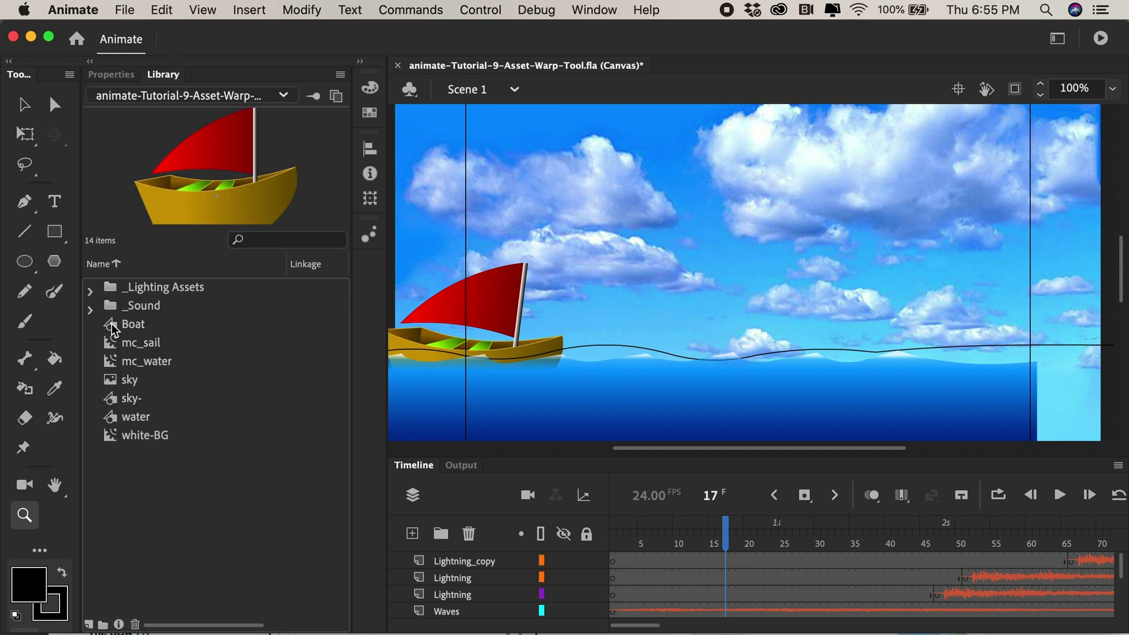
{"action": "double_click", "coordinate": [115, 328]}
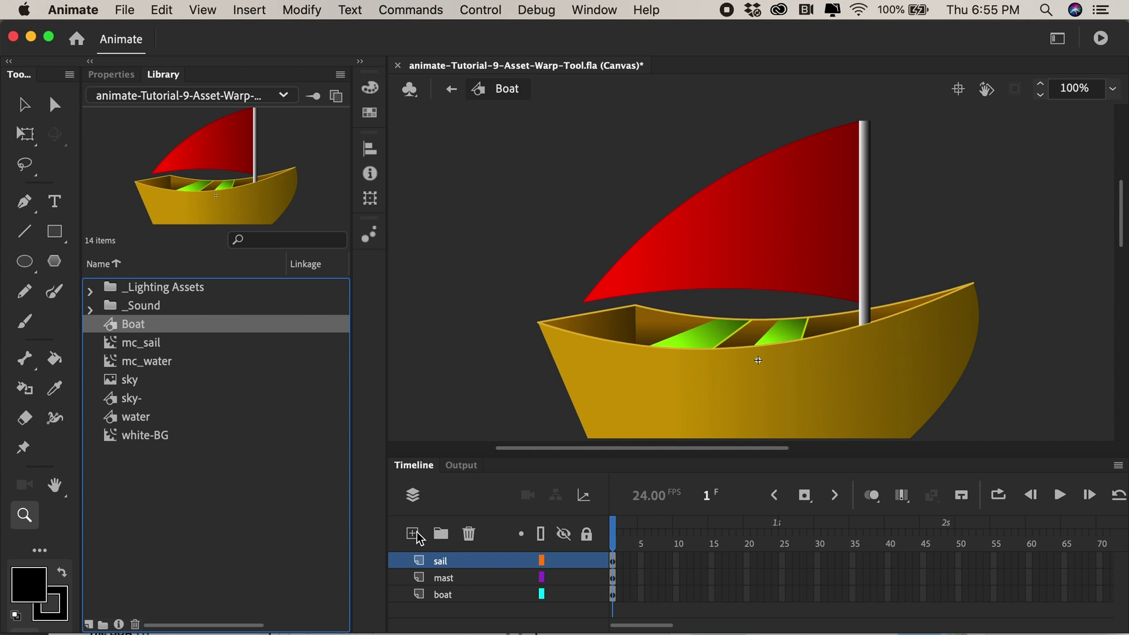
{"action": "left_click", "coordinate": [413, 533]}
{"action": "double_click", "coordinate": [464, 561]}
{"action": "type", "text": "sailor"}
{"action": "key", "text": "Return"}
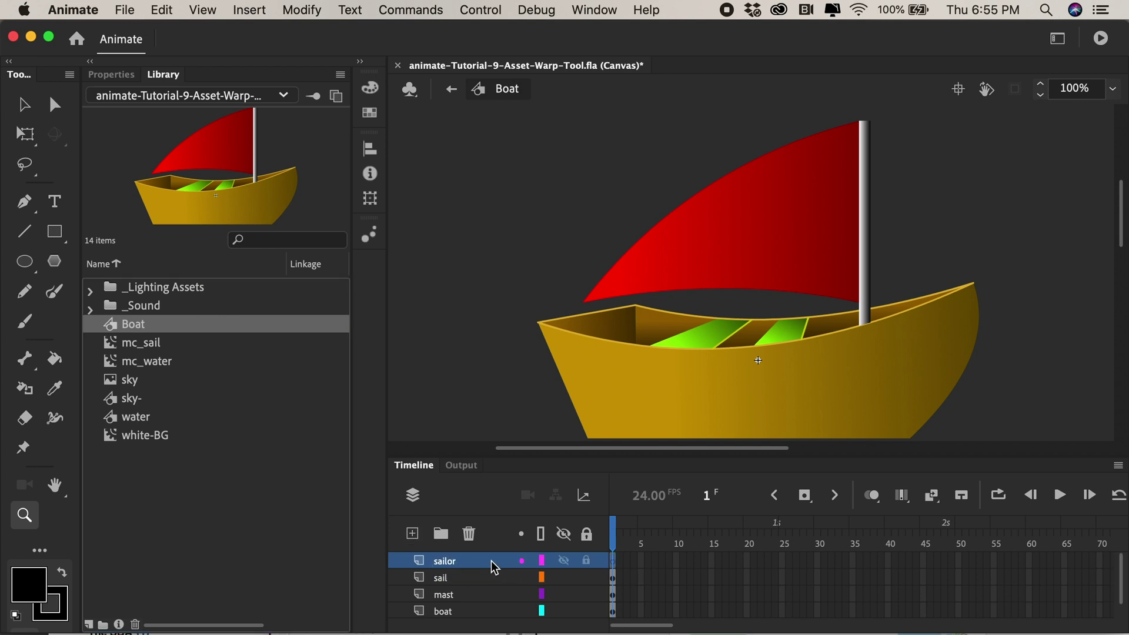
{"action": "left_click_drag", "start_coordinate": [588, 572], "coordinate": [588, 614]}
Draw a light-orange circle with no stroke over the sail as the sailor's head
{"action": "left_click", "coordinate": [680, 313]}
{"action": "left_click", "coordinate": [704, 333], "text": "alt"}
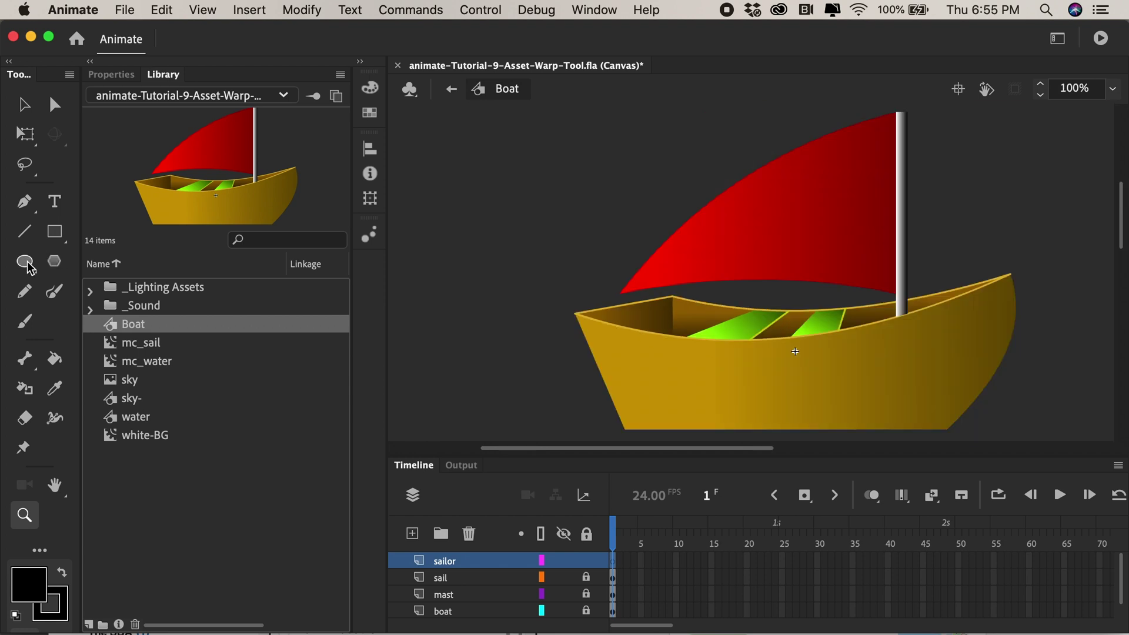
{"action": "left_click", "coordinate": [24, 261]}
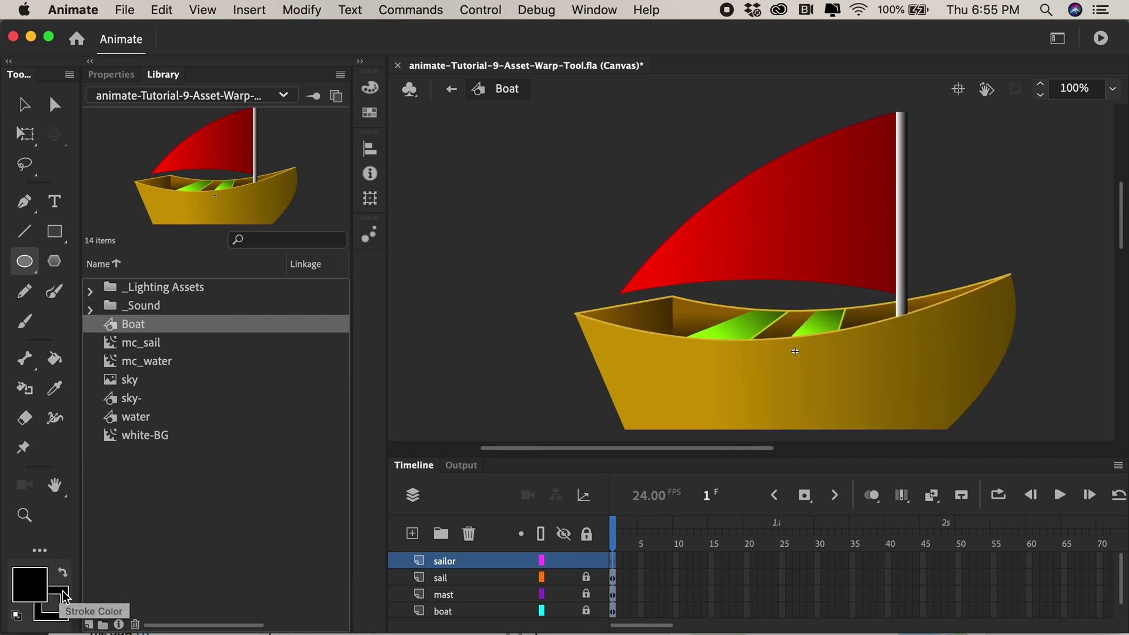
{"action": "left_click", "coordinate": [65, 594]}
{"action": "left_click", "coordinate": [352, 365]}
{"action": "left_click", "coordinate": [27, 580]}
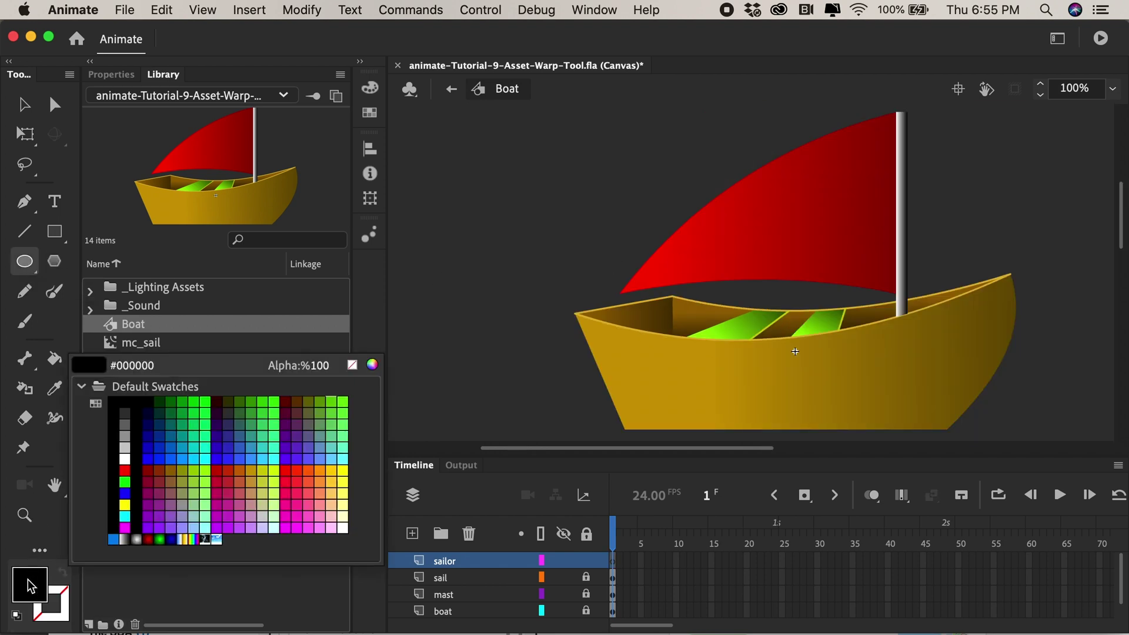
{"action": "left_click", "coordinate": [337, 486]}
{"action": "left_click_drag", "start_coordinate": [725, 216], "coordinate": [781, 271]}
Reshape the right edge of the head circle into a face profile with a pointed nose and an open mouth
{"action": "left_click", "coordinate": [24, 516]}
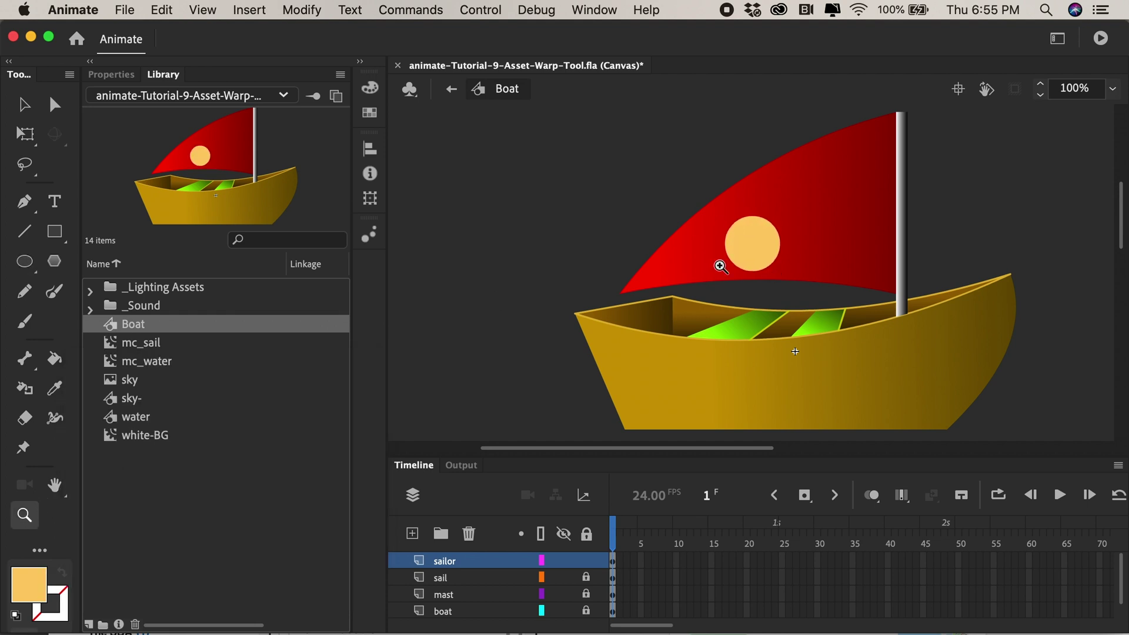
{"action": "left_click_drag", "start_coordinate": [709, 197], "coordinate": [870, 322]}
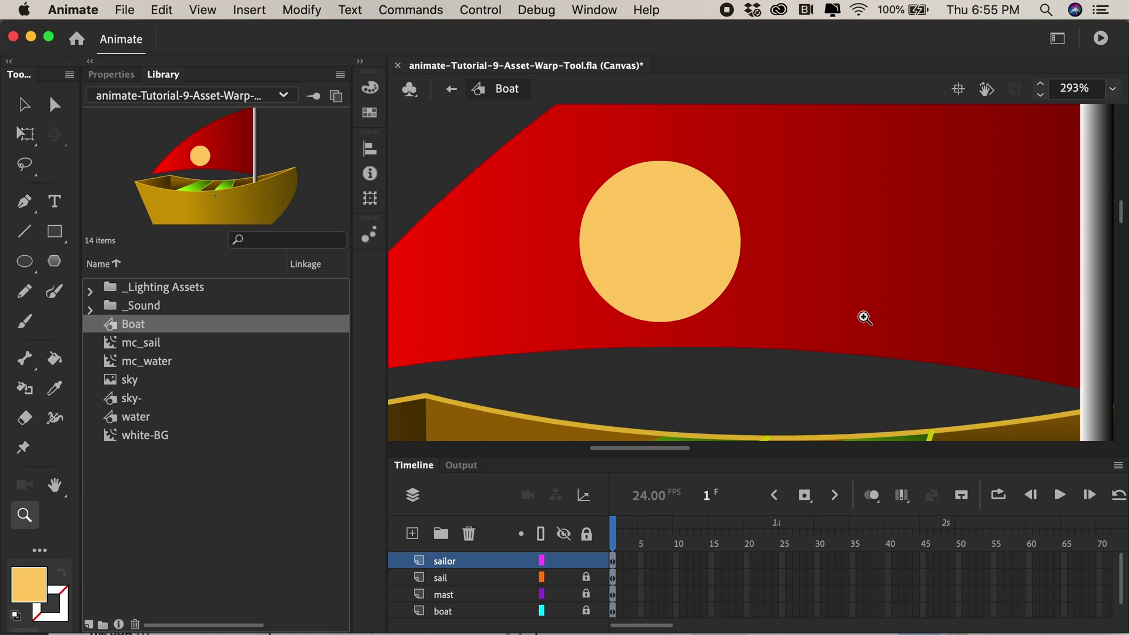
{"action": "left_click_drag", "start_coordinate": [740, 318], "coordinate": [737, 314]}
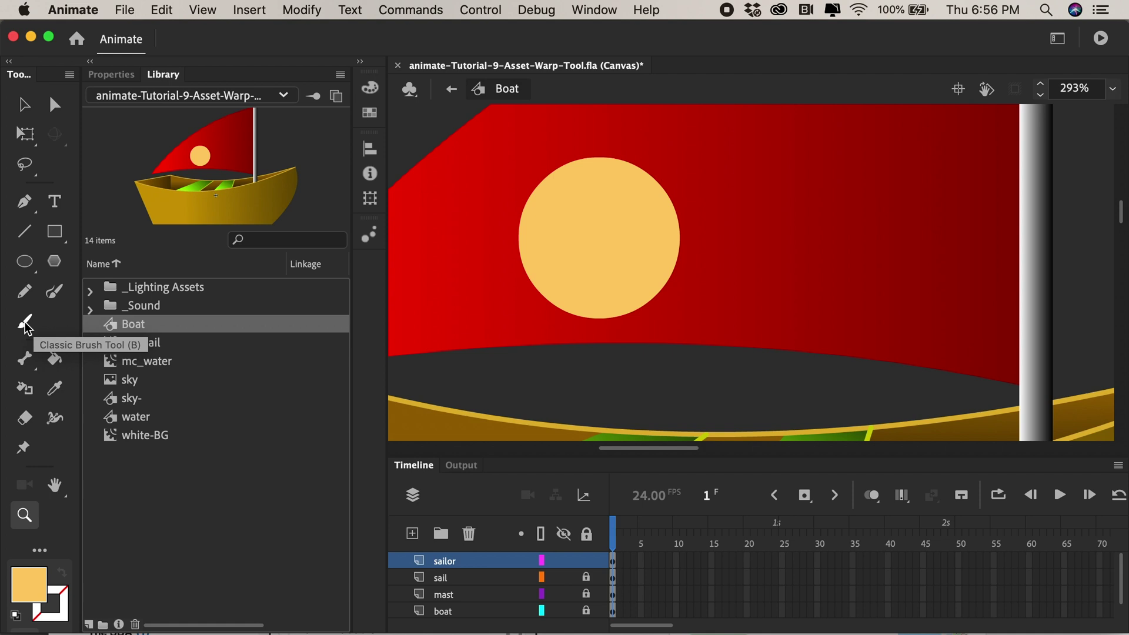
{"action": "left_click", "coordinate": [24, 107]}
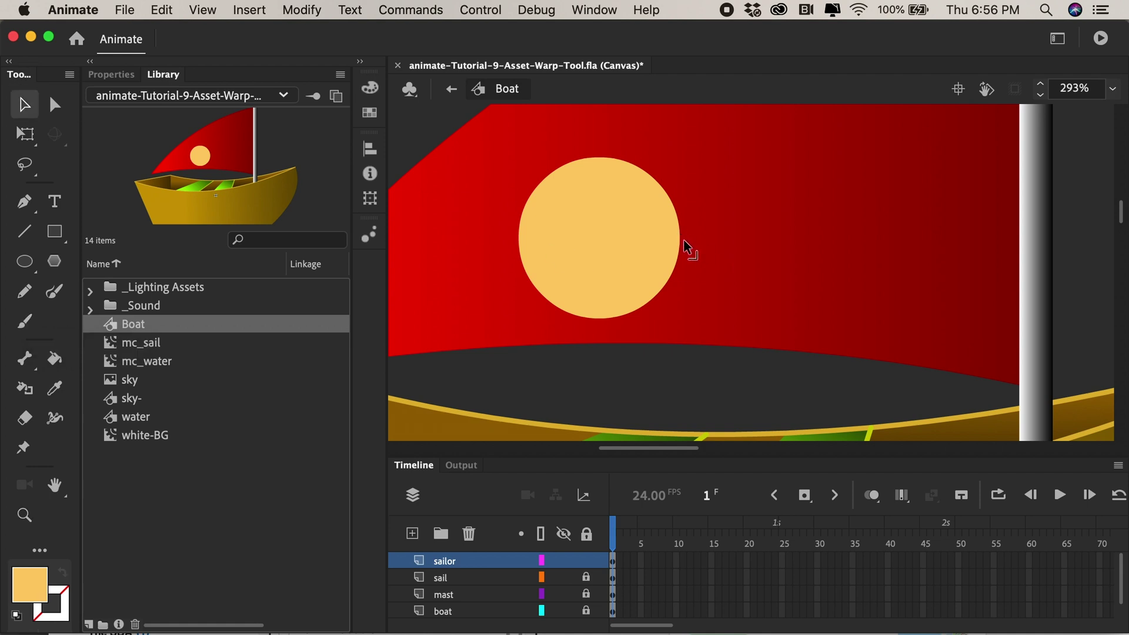
{"action": "left_click_drag", "start_coordinate": [683, 240], "coordinate": [678, 285]}
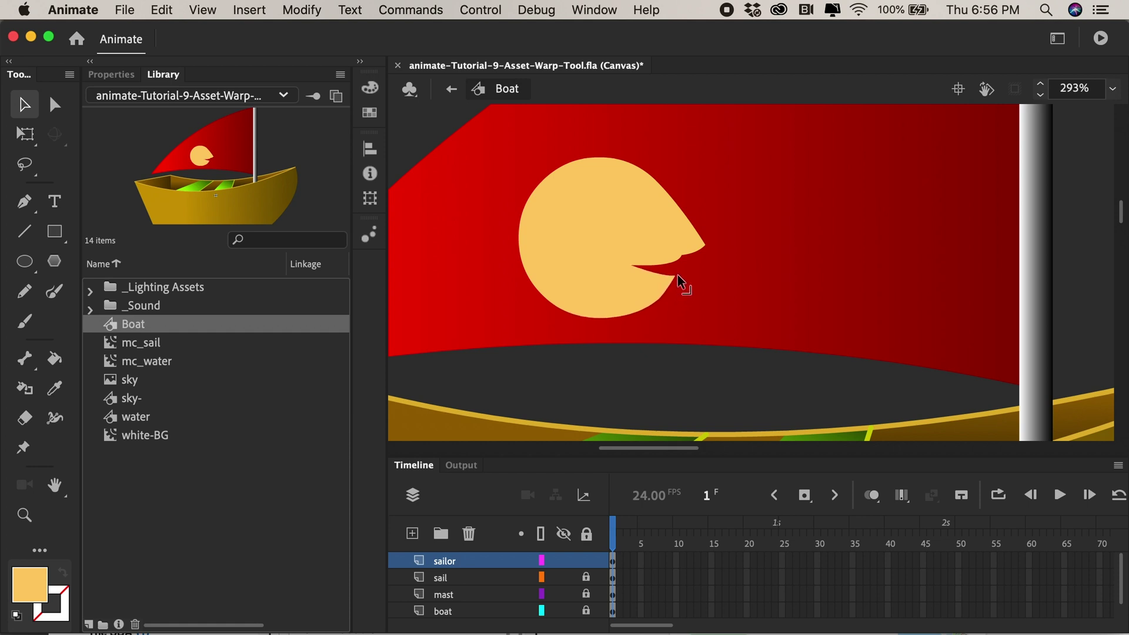
Draw a small upright white oval with a black outline beside the back of the head as the eye
{"action": "left_click", "coordinate": [27, 266]}
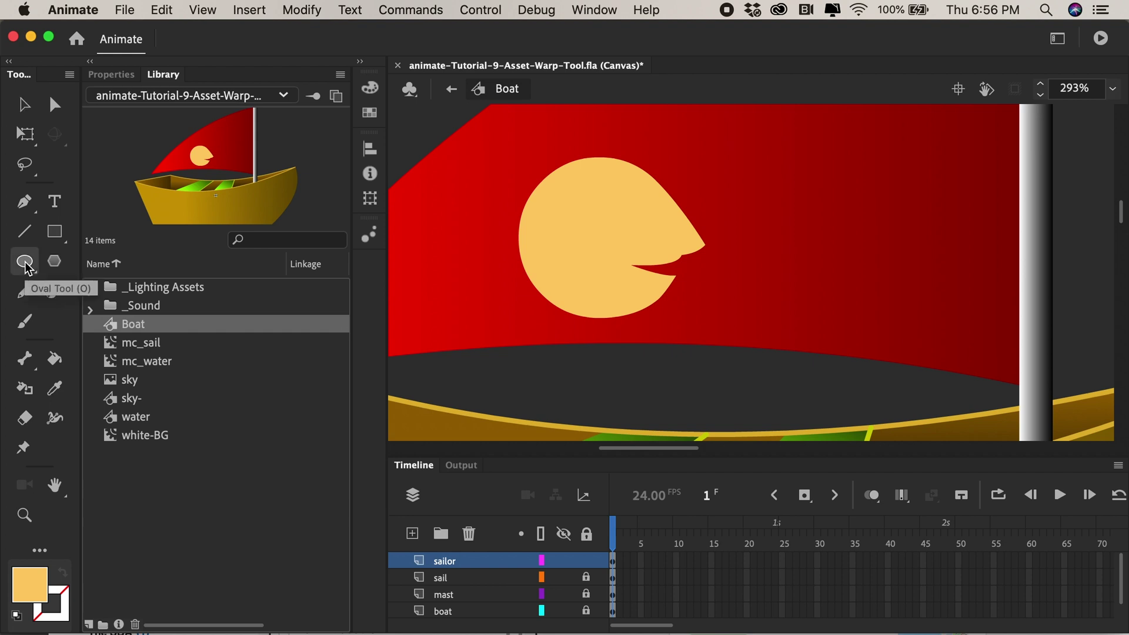
{"action": "left_click", "coordinate": [30, 584]}
{"action": "left_click", "coordinate": [124, 459]}
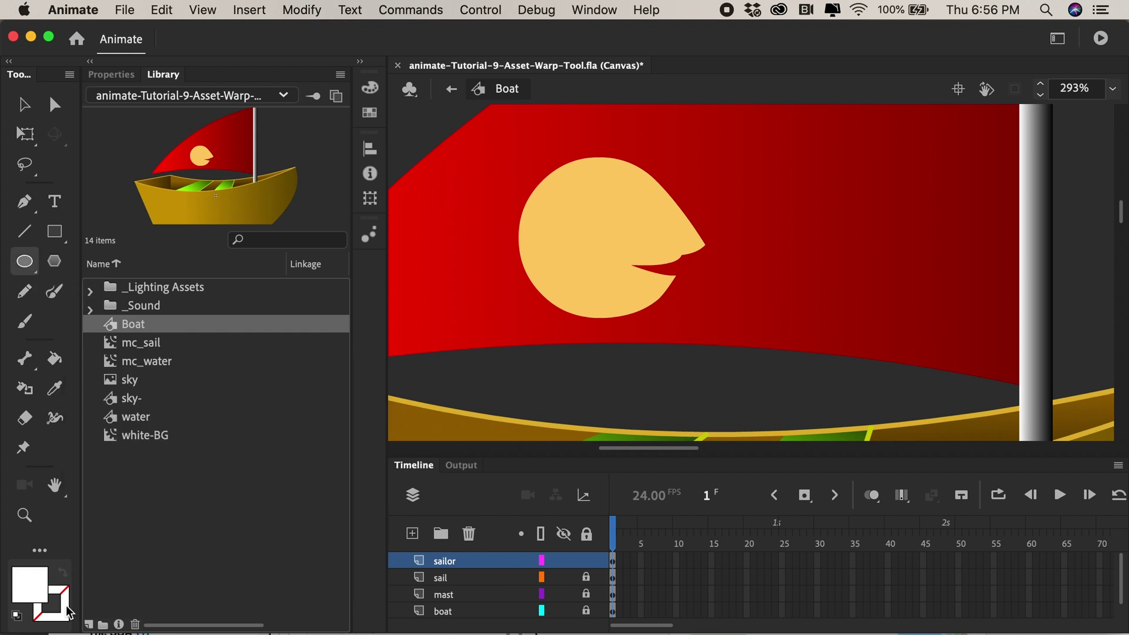
{"action": "left_click", "coordinate": [52, 603]}
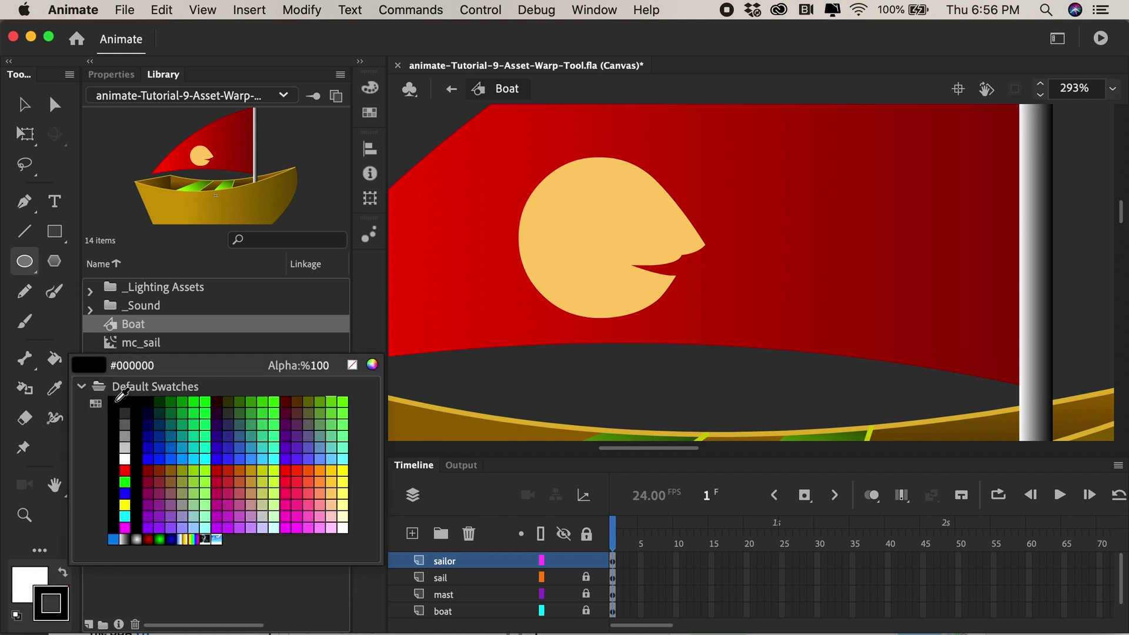
{"action": "left_click", "coordinate": [115, 400]}
{"action": "left_click_drag", "start_coordinate": [431, 199], "coordinate": [469, 251]}
Draw a blue circle without a stroke in the lower right part of the white eye oval as the iris
{"action": "left_click", "coordinate": [29, 585]}
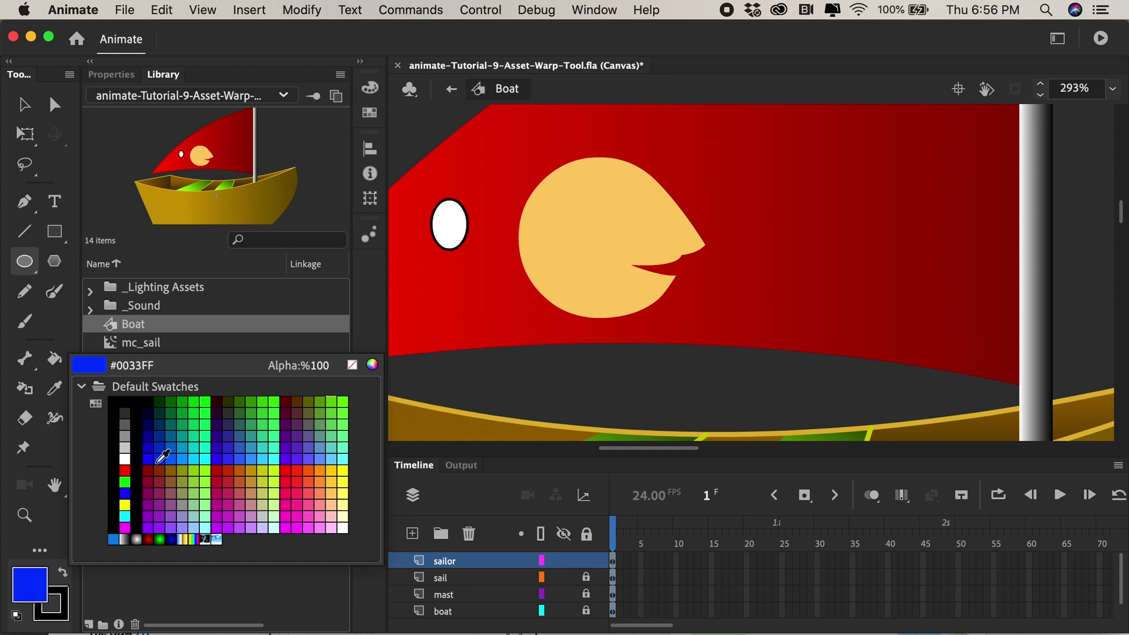
{"action": "left_click", "coordinate": [162, 458]}
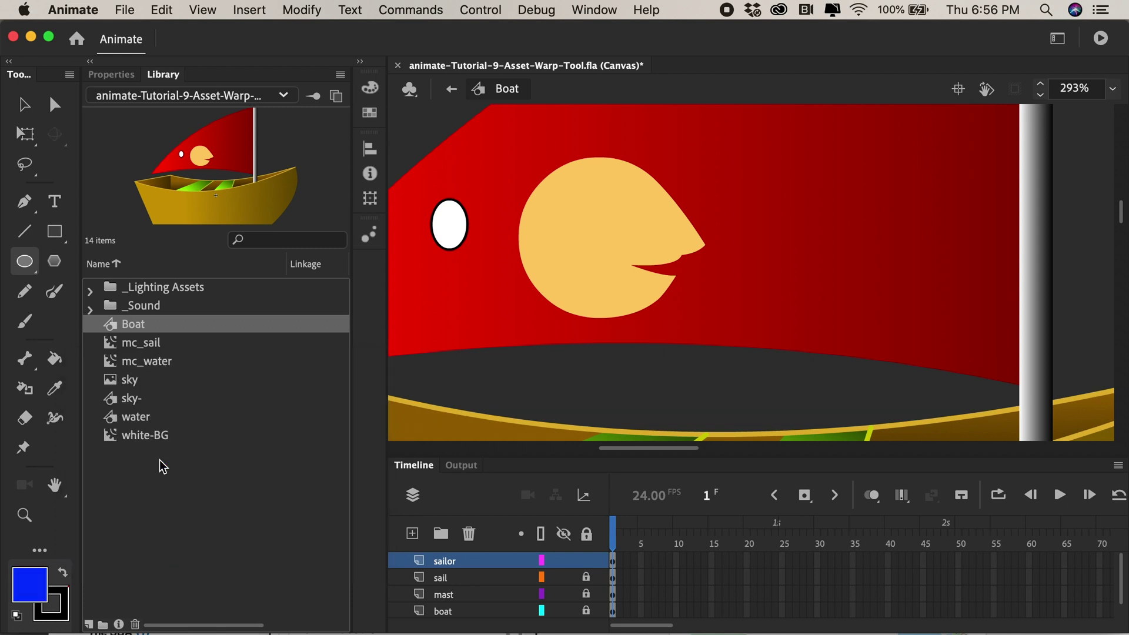
{"action": "left_click", "coordinate": [58, 599]}
{"action": "left_click", "coordinate": [353, 367]}
{"action": "left_click_drag", "start_coordinate": [451, 230], "coordinate": [464, 242]}
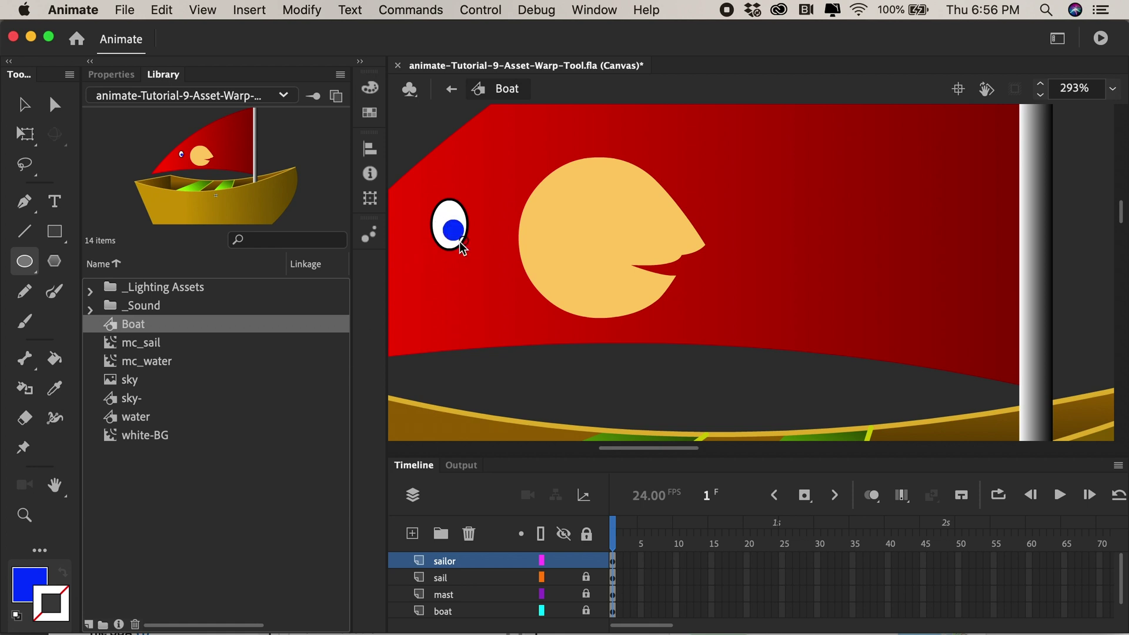
Draw a small black circle without a stroke in the lower right of the blue iris as the pupil
{"action": "left_click", "coordinate": [34, 590]}
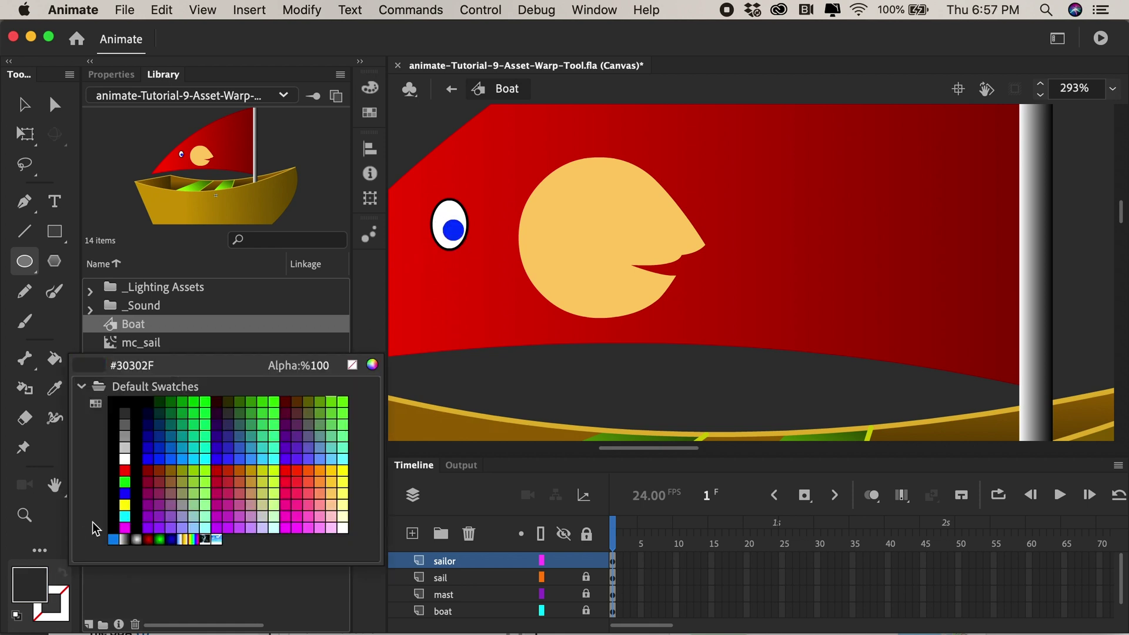
{"action": "left_click", "coordinate": [120, 491]}
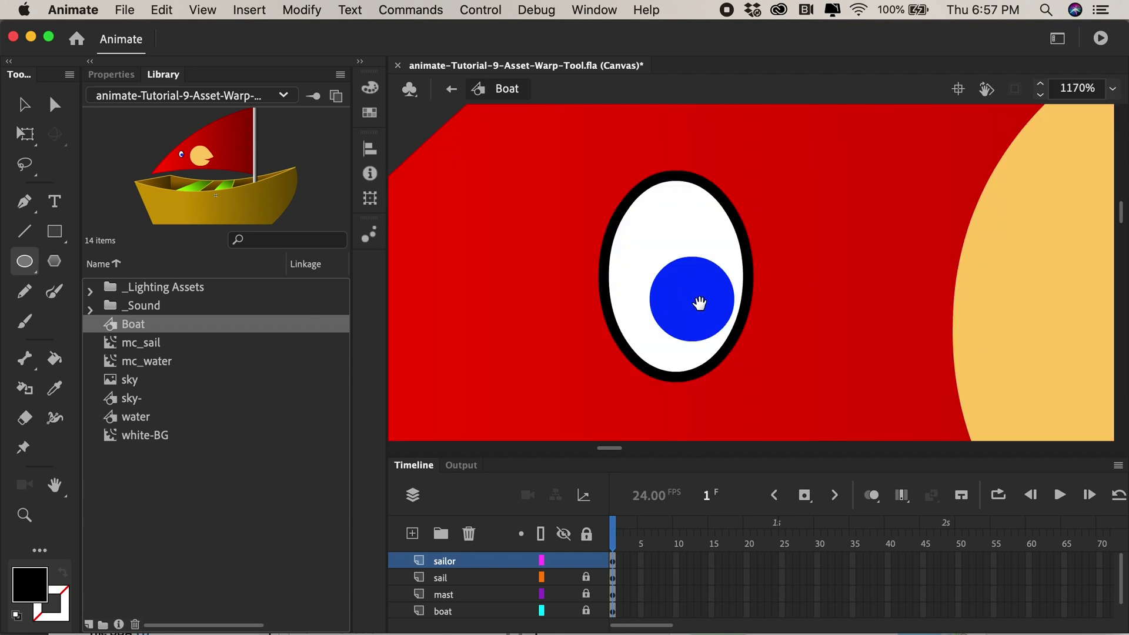
{"action": "mouse_move", "coordinate": [699, 303]}
{"action": "left_mouse_down"}
{"action": "mouse_move", "coordinate": [684, 307]}
{"action": "mouse_move", "coordinate": [823, 328]}
{"action": "mouse_move", "coordinate": [756, 321]}
{"action": "mouse_move", "coordinate": [665, 280]}
{"action": "mouse_move", "coordinate": [704, 317]}
{"action": "left_mouse_up"}
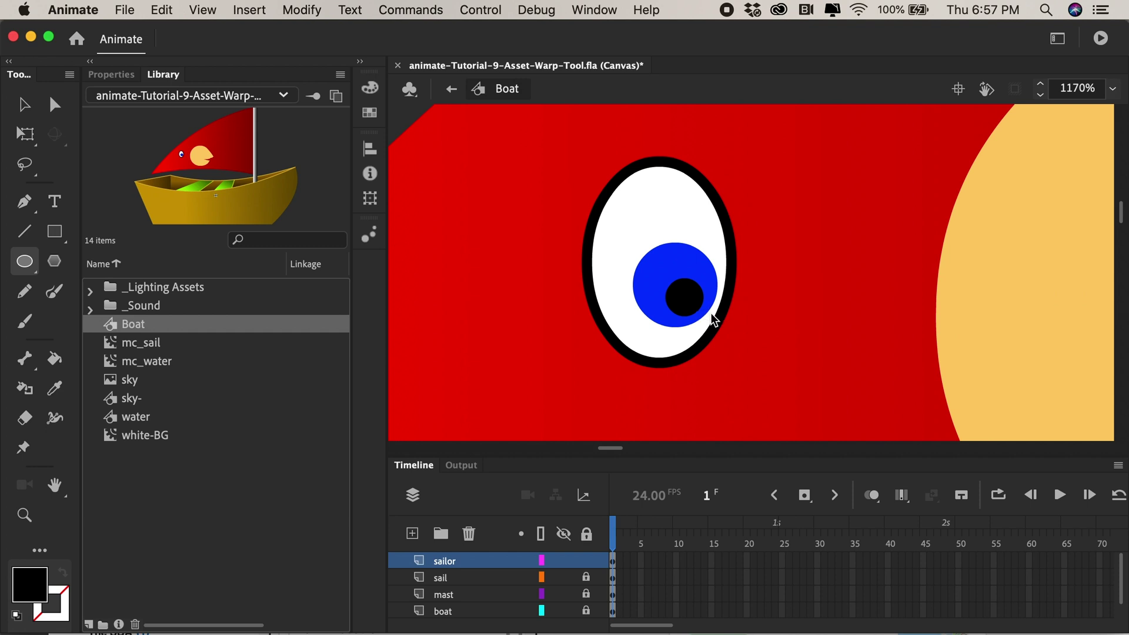
Group all the eye shapes and place the eye on the head above the mouth
{"action": "key", "text": "v"}
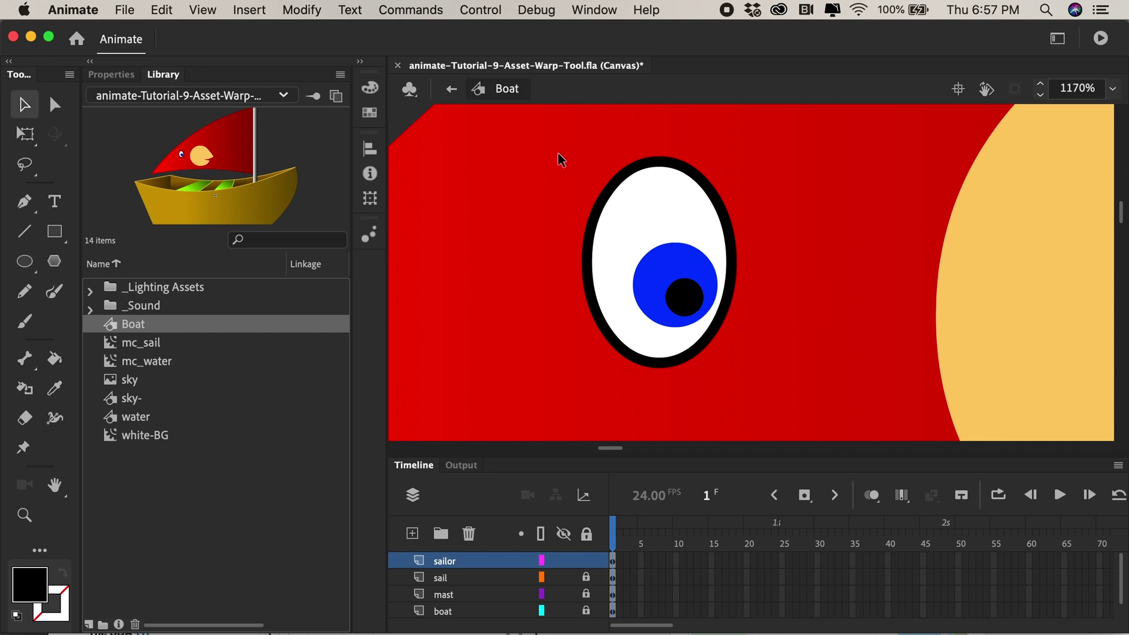
{"action": "left_click_drag", "start_coordinate": [538, 145], "coordinate": [767, 381]}
{"action": "key", "text": "super+g"}
{"action": "key", "text": "super+minus"}
{"action": "key", "text": "super+minus"}
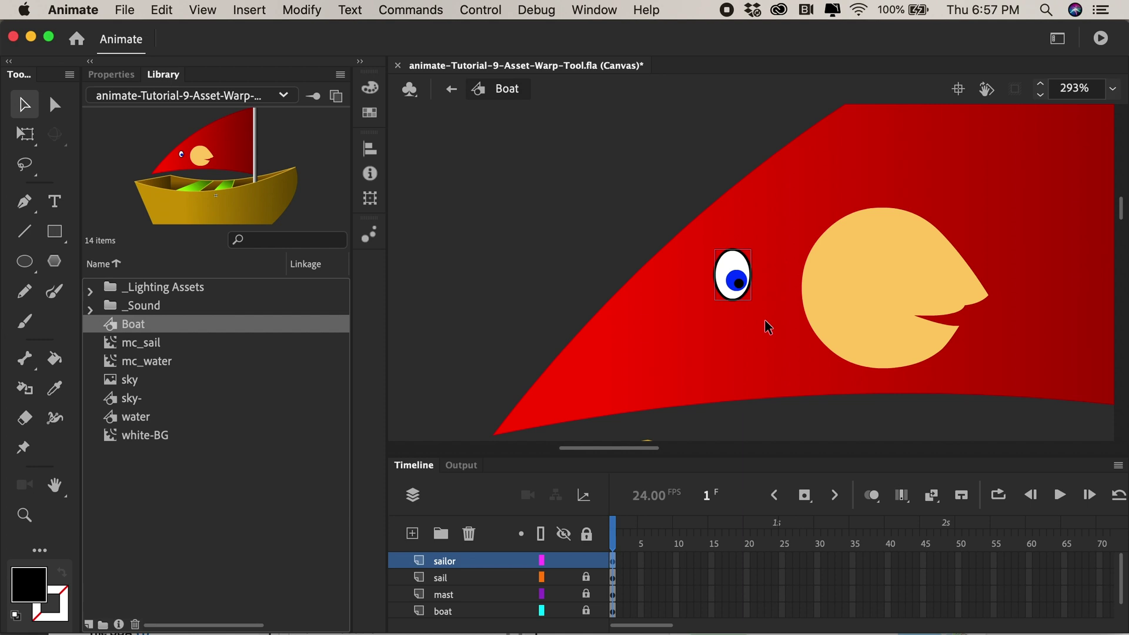
{"action": "left_click_drag", "start_coordinate": [743, 284], "coordinate": [919, 265]}
Draw a white sailor hat without a stroke above and left of the head, using a curved, flared rectangle topped with an oval
{"action": "key", "text": "space"}
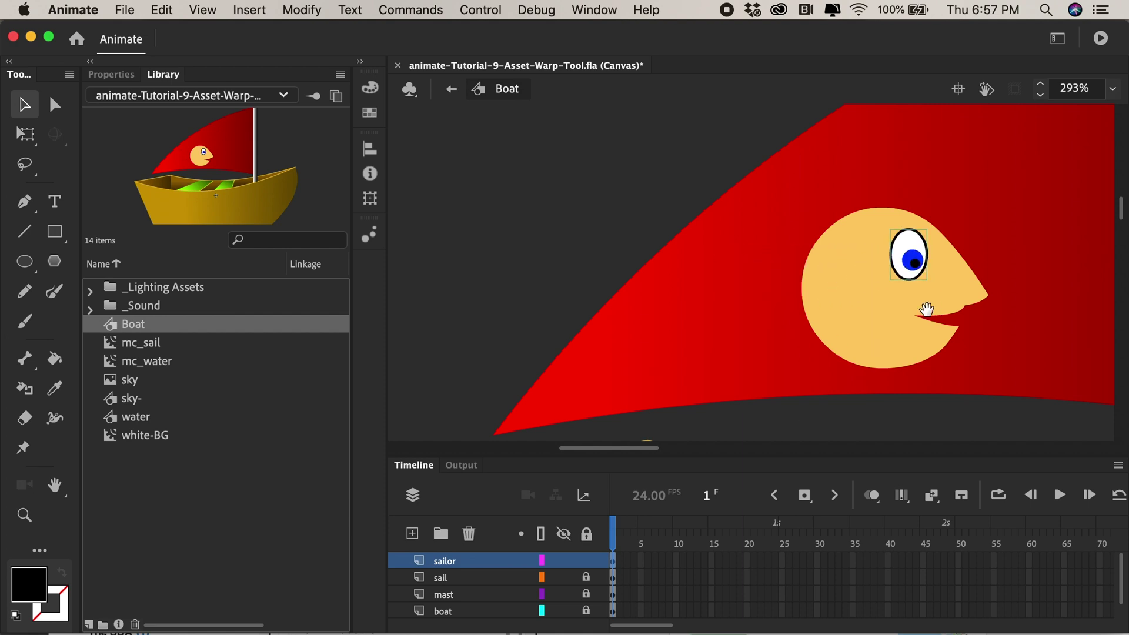
{"action": "left_click_drag", "start_coordinate": [928, 311], "coordinate": [752, 301]}
{"action": "left_click", "coordinate": [55, 228]}
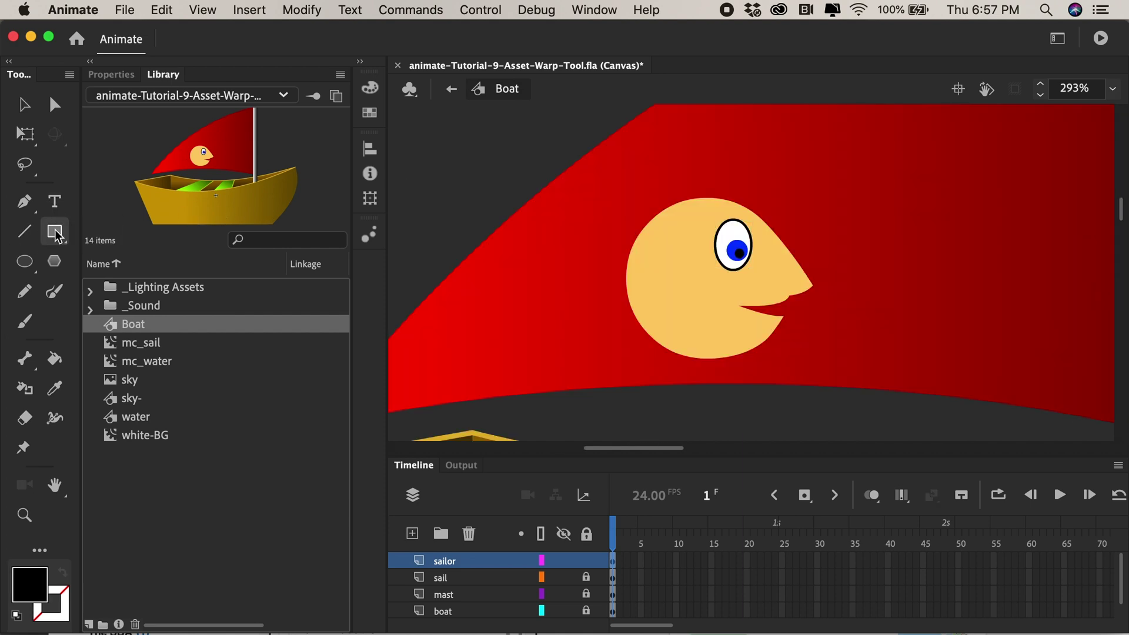
{"action": "left_click", "coordinate": [36, 591]}
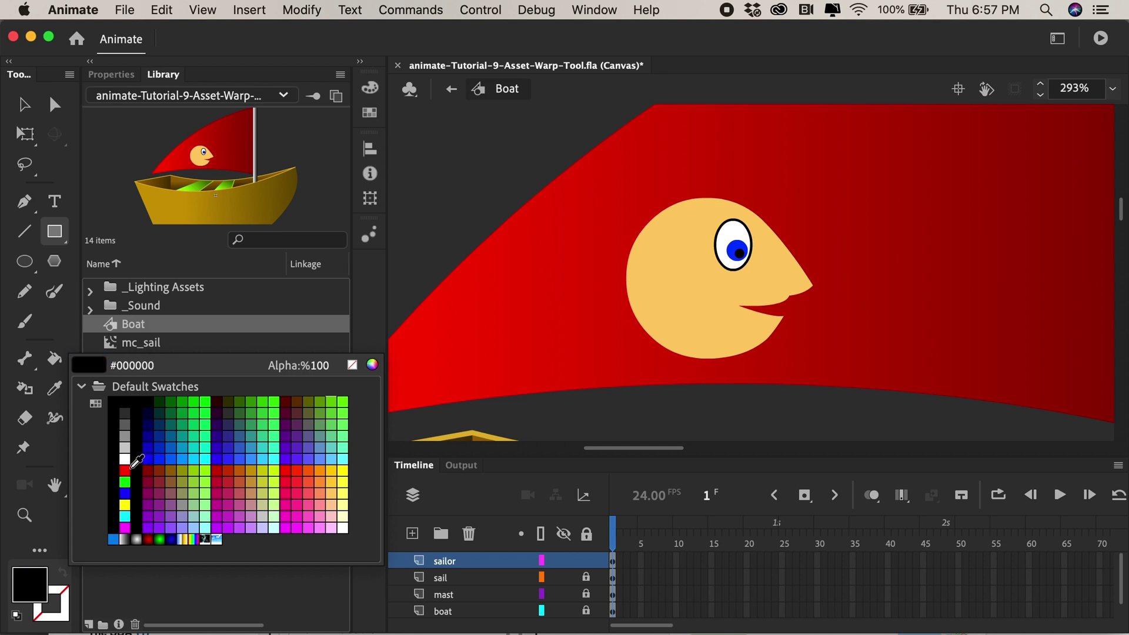
{"action": "left_click", "coordinate": [115, 465]}
{"action": "mouse_move", "coordinate": [441, 139]}
{"action": "left_mouse_down"}
{"action": "mouse_move", "coordinate": [570, 181]}
{"action": "mouse_move", "coordinate": [504, 171]}
{"action": "mouse_move", "coordinate": [503, 131]}
{"action": "mouse_move", "coordinate": [430, 139]}
{"action": "left_mouse_up"}
{"action": "key", "text": "v"}
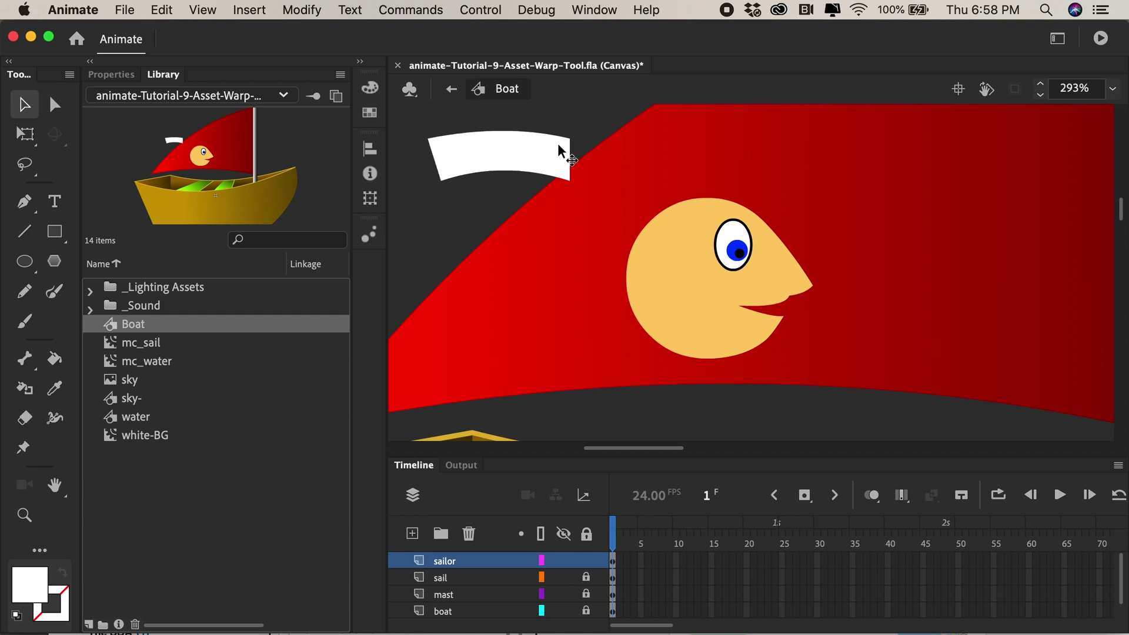
{"action": "left_click_drag", "start_coordinate": [575, 138], "coordinate": [588, 139]}
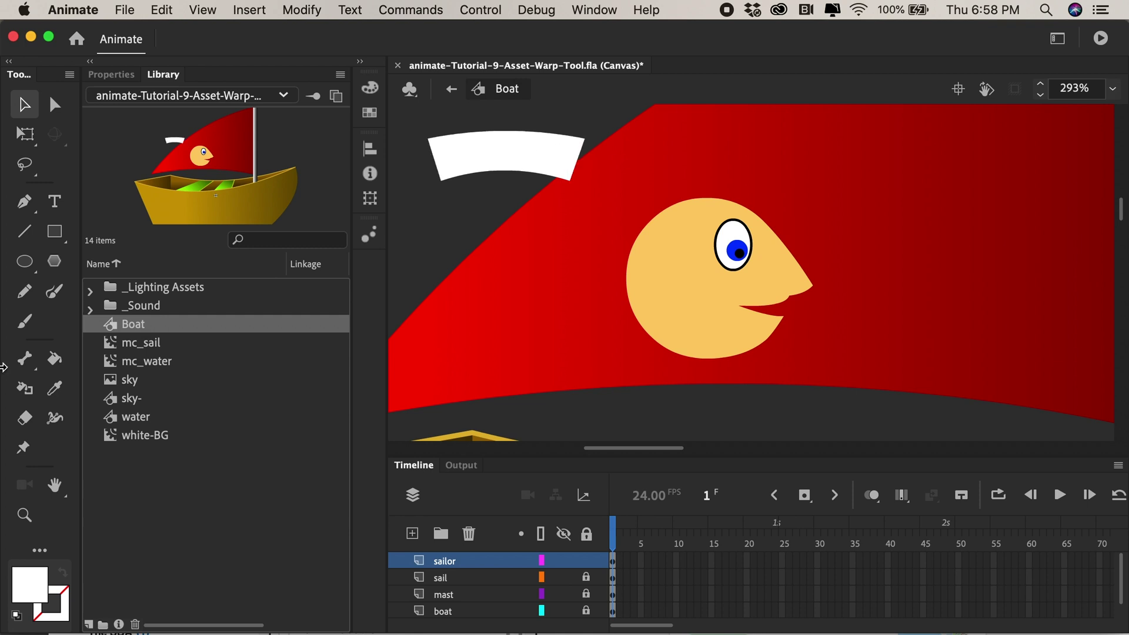
{"action": "left_click", "coordinate": [24, 261]}
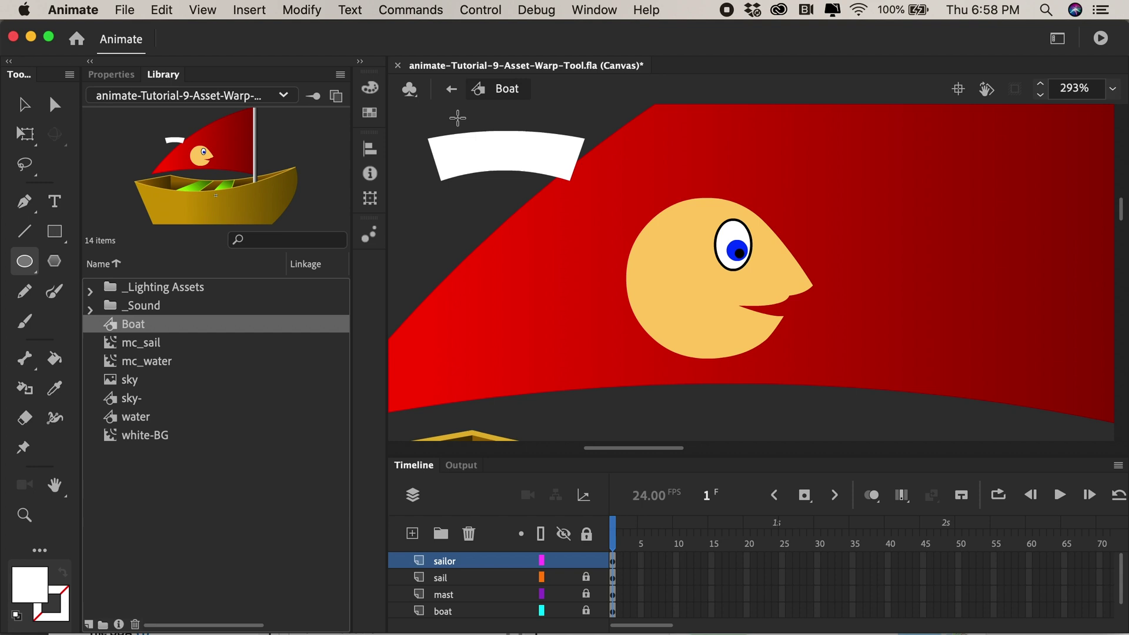
{"action": "left_click_drag", "start_coordinate": [458, 118], "coordinate": [553, 160]}
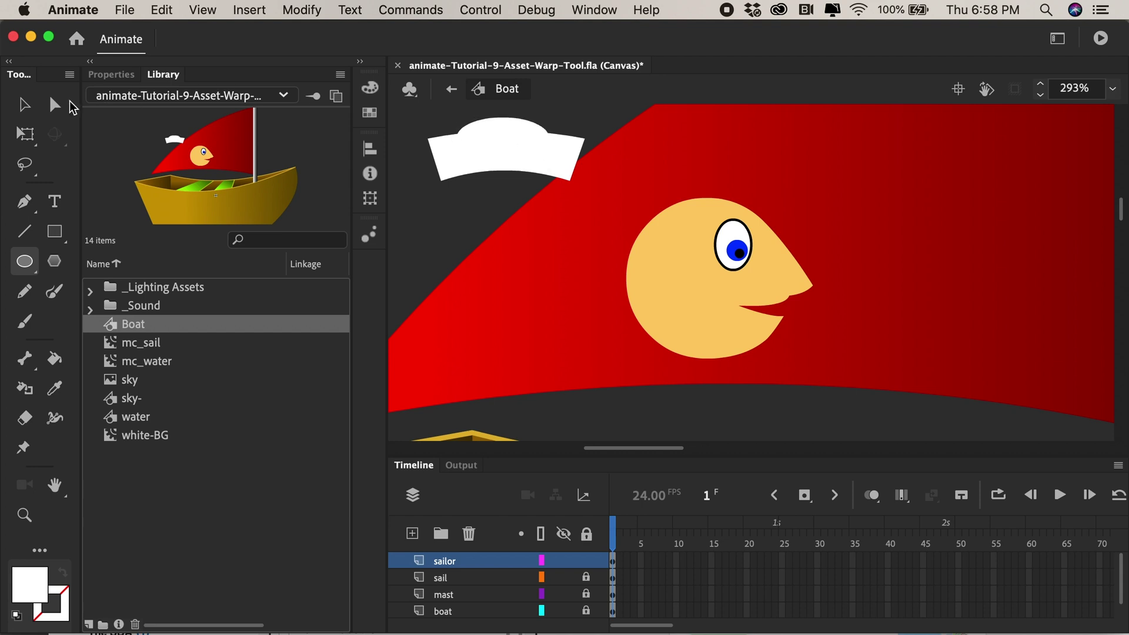
Group the white hat shapes and move the hat onto the top of the sailor's head
{"action": "left_click", "coordinate": [24, 104]}
{"action": "left_click_drag", "start_coordinate": [416, 115], "coordinate": [612, 215]}
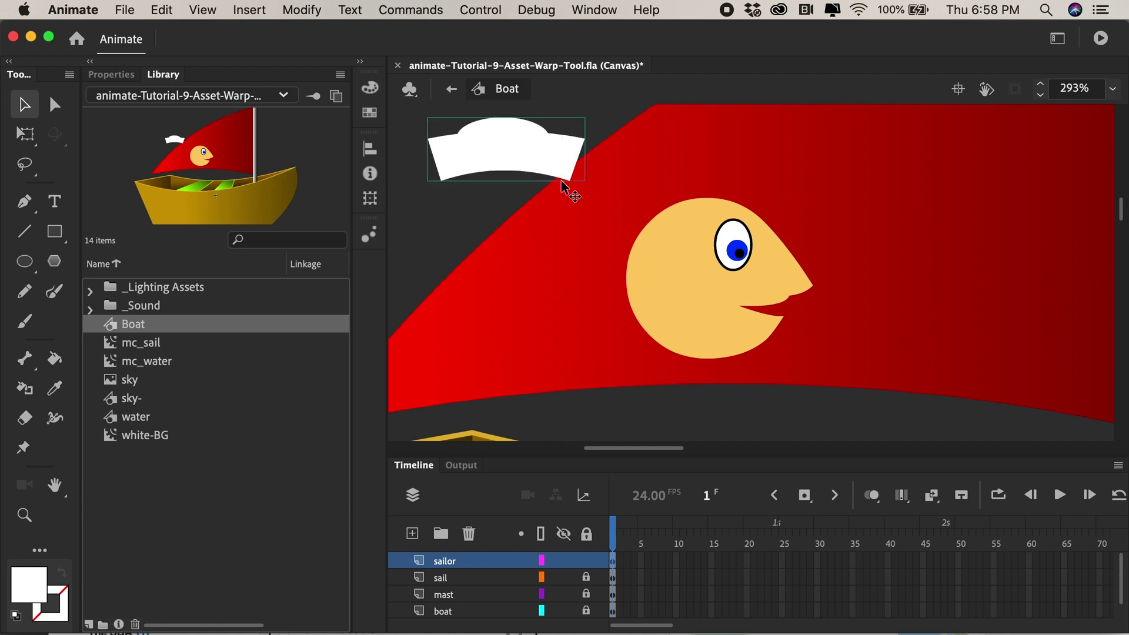
{"action": "left_click_drag", "start_coordinate": [500, 160], "coordinate": [686, 234]}
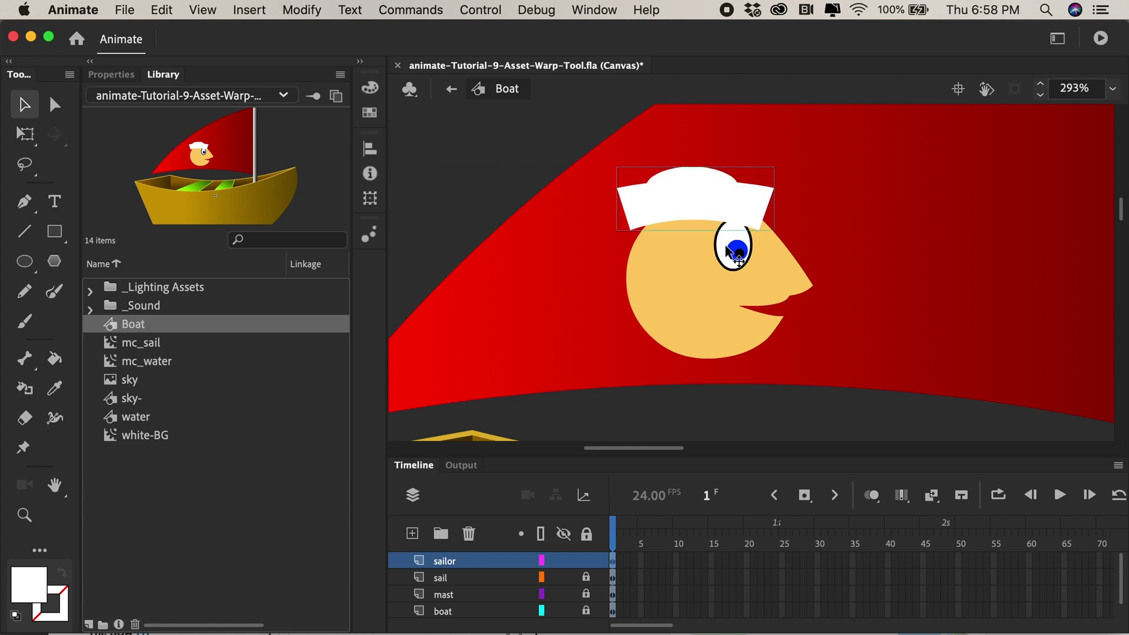
Rotate the hat slightly counterclockwise and shift it toward the back of the head
{"action": "key", "text": "q"}
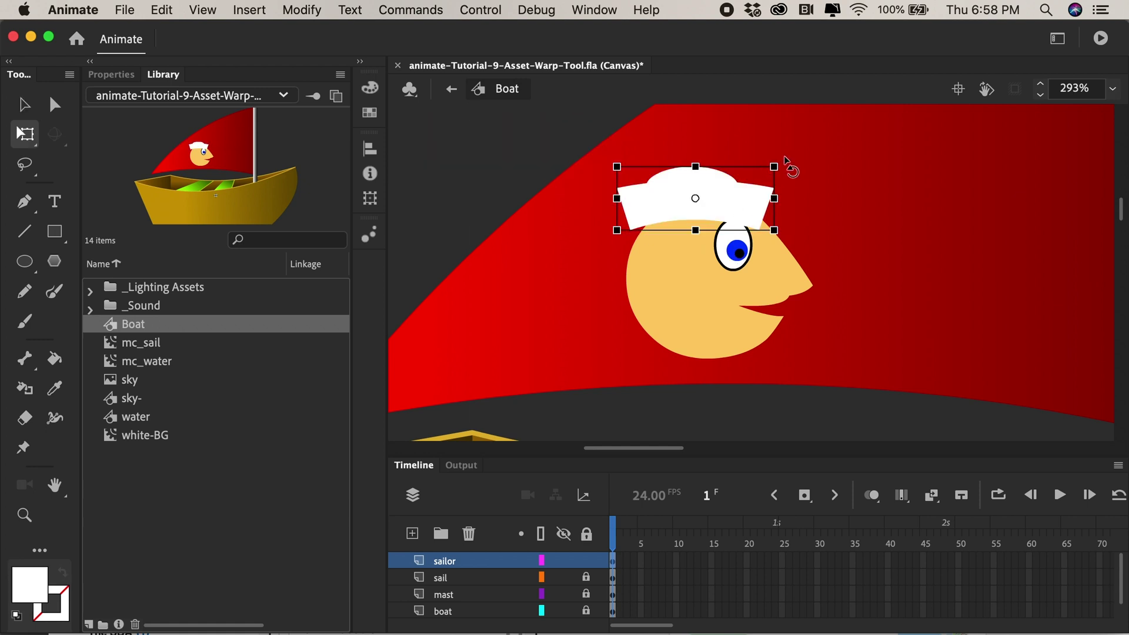
{"action": "left_click_drag", "start_coordinate": [782, 165], "coordinate": [768, 145]}
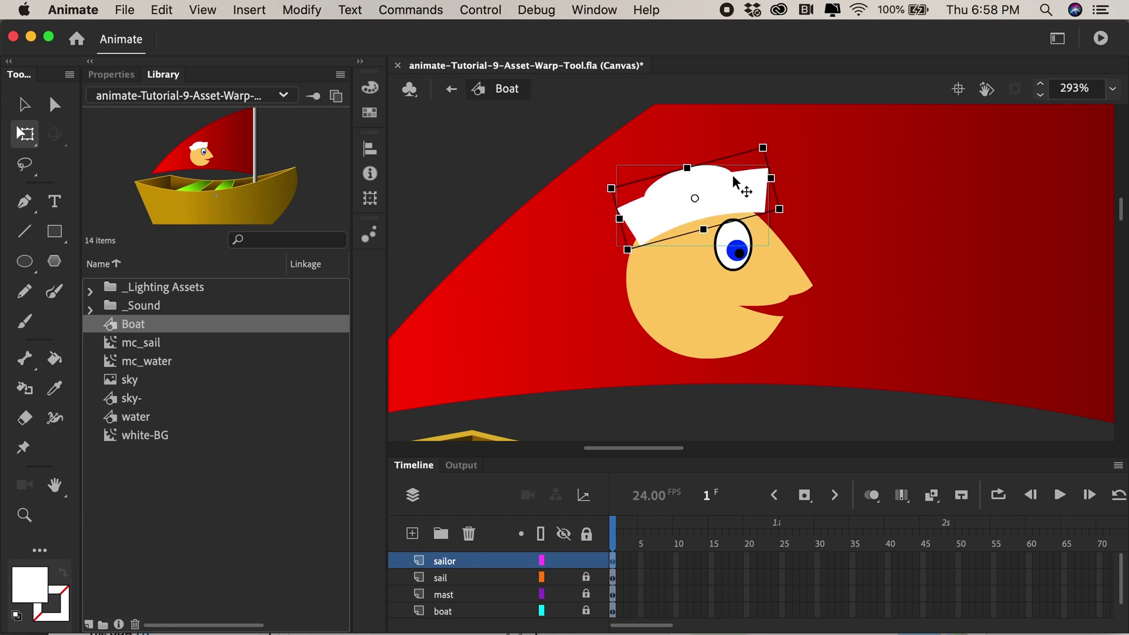
{"action": "left_click_drag", "start_coordinate": [727, 183], "coordinate": [717, 191]}
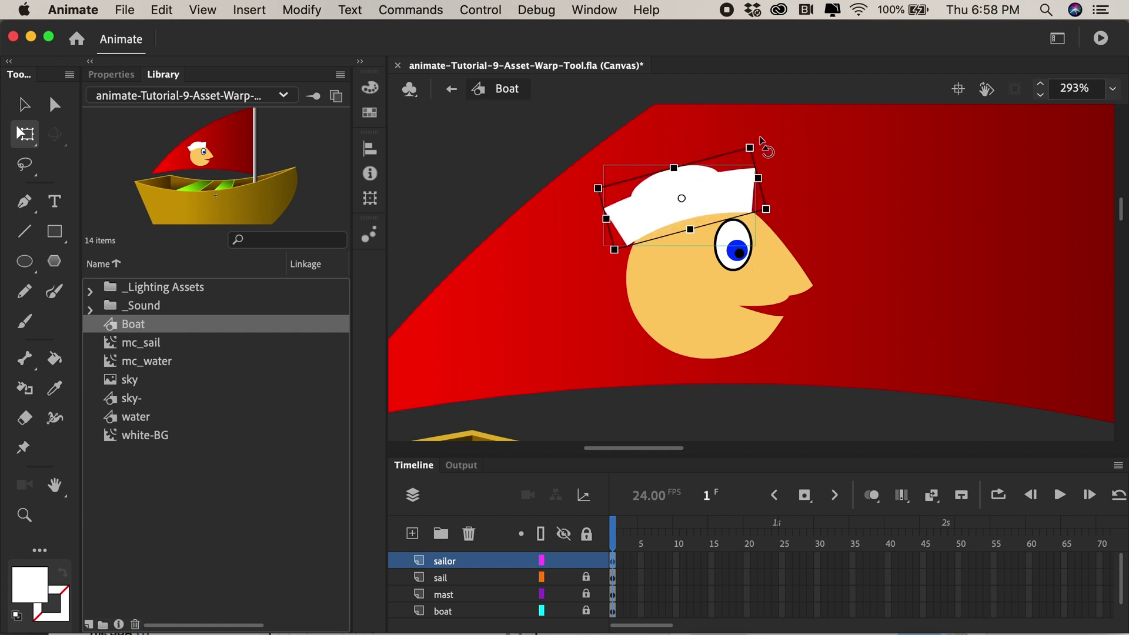
Paint wavy brown hair with the Classic Brush along the back of the head and at the forehead beneath the hat
{"action": "key", "text": "v"}
{"action": "left_click", "coordinate": [551, 266]}
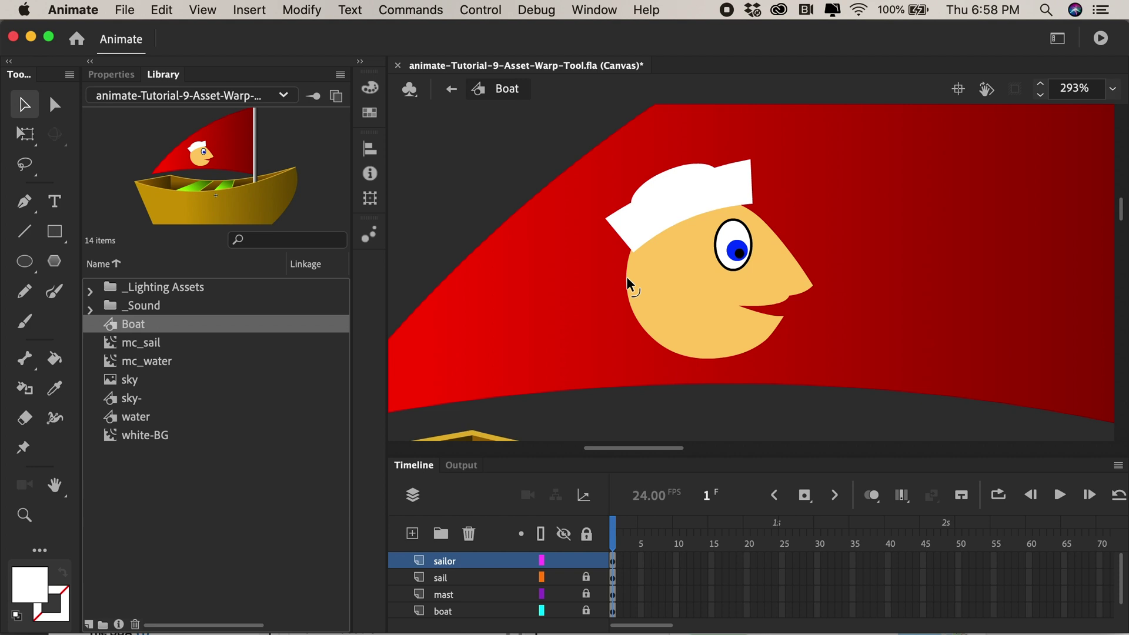
{"action": "left_click", "coordinate": [24, 321]}
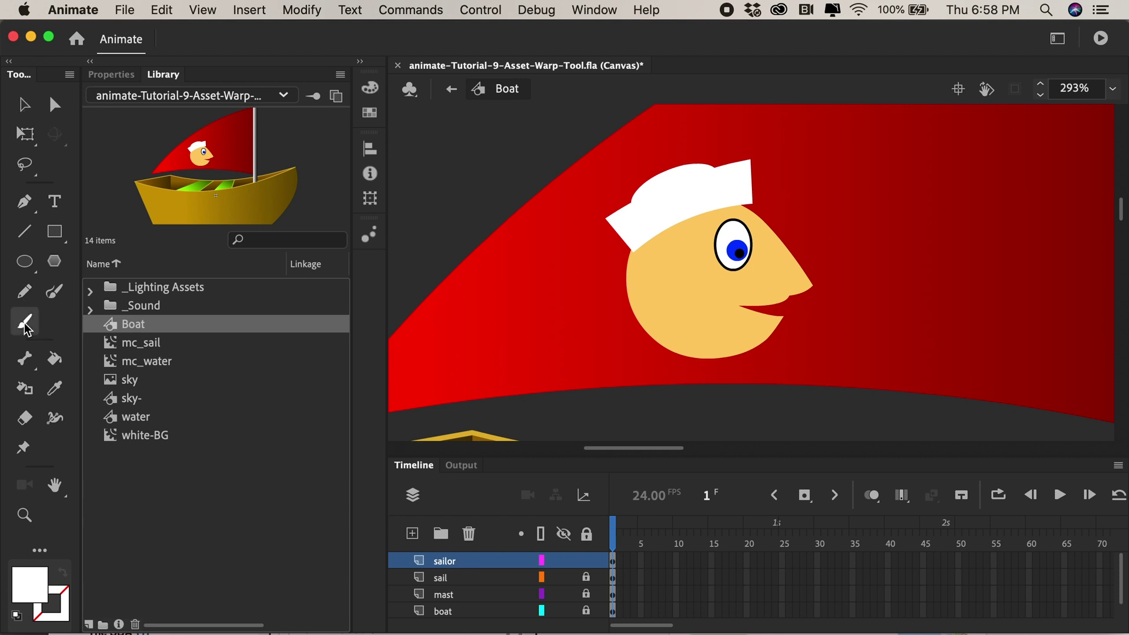
{"action": "left_click", "coordinate": [30, 587]}
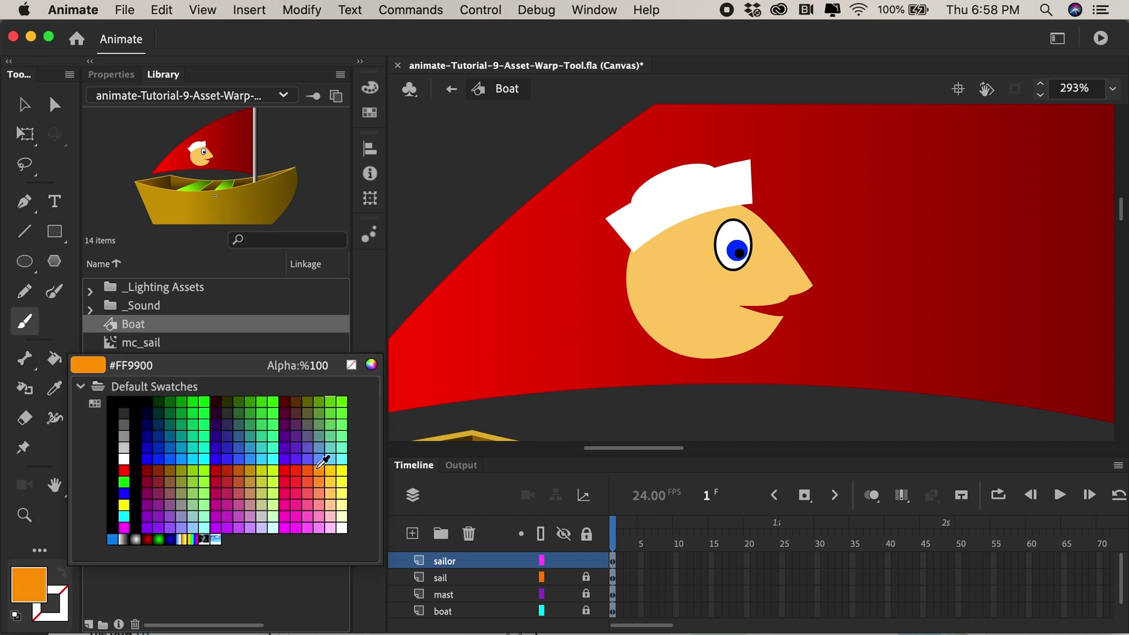
{"action": "left_click", "coordinate": [179, 470]}
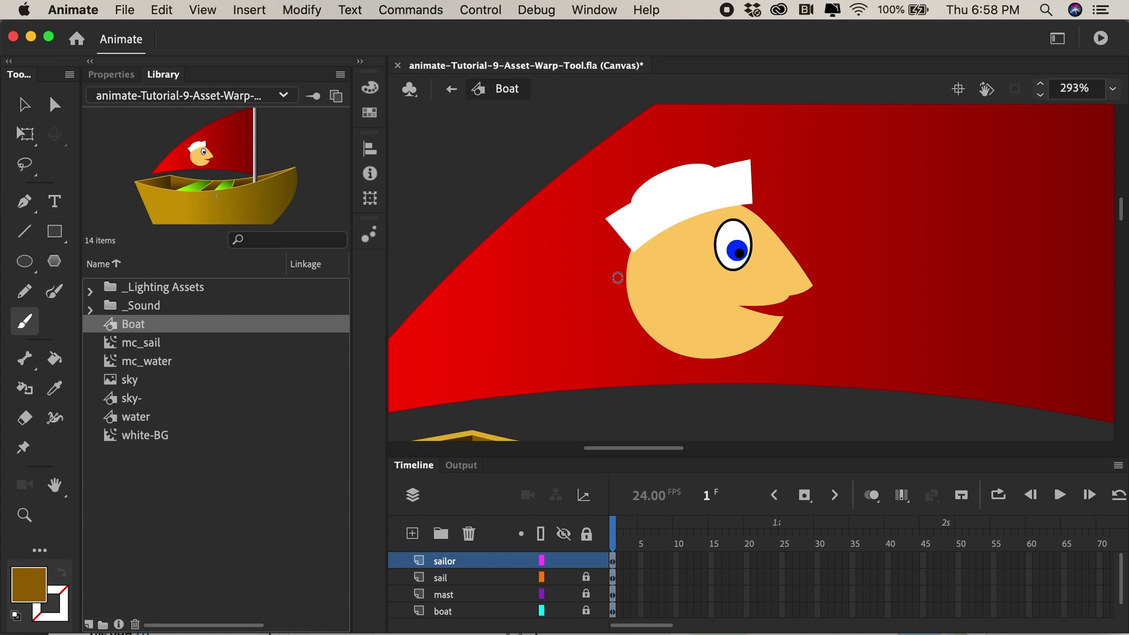
{"action": "key", "text": "bracketright"}
{"action": "key", "text": "bracketright"}
{"action": "key", "text": "bracketright"}
{"action": "key", "text": "bracketright"}
{"action": "key", "text": "bracketleft"}
{"action": "key", "text": "bracketleft"}
{"action": "key", "text": "bracketleft"}
{"action": "key", "text": "bracketleft"}
{"action": "mouse_move", "coordinate": [662, 219]}
{"action": "left_mouse_down"}
{"action": "mouse_move", "coordinate": [635, 268]}
{"action": "mouse_move", "coordinate": [658, 216]}
{"action": "mouse_move", "coordinate": [680, 221]}
{"action": "mouse_move", "coordinate": [719, 202]}
{"action": "mouse_move", "coordinate": [771, 210]}
{"action": "mouse_move", "coordinate": [693, 186]}
{"action": "mouse_move", "coordinate": [669, 215]}
{"action": "mouse_move", "coordinate": [649, 217]}
{"action": "mouse_move", "coordinate": [645, 259]}
{"action": "mouse_move", "coordinate": [668, 253]}
{"action": "mouse_move", "coordinate": [661, 244]}
{"action": "mouse_move", "coordinate": [659, 276]}
{"action": "mouse_move", "coordinate": [633, 284]}
{"action": "left_mouse_up"}
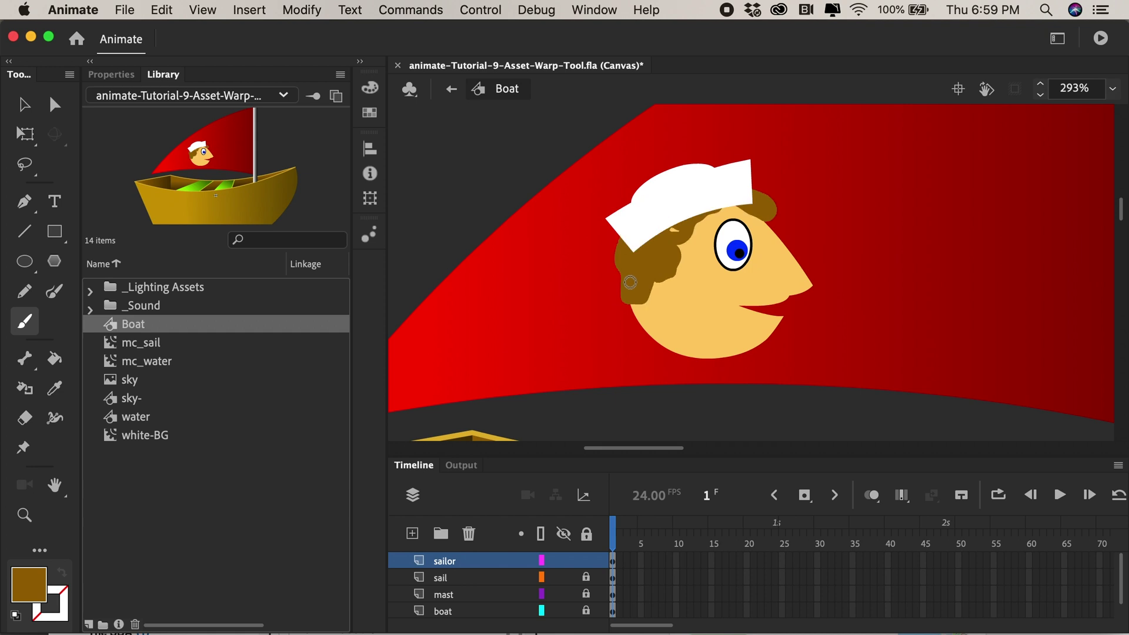
Draw a stick-figure body below the head with black lines of stroke size 3: torso, two bent legs and two outstretched arms
{"action": "key", "text": "v"}
{"action": "key", "text": "super+minus"}
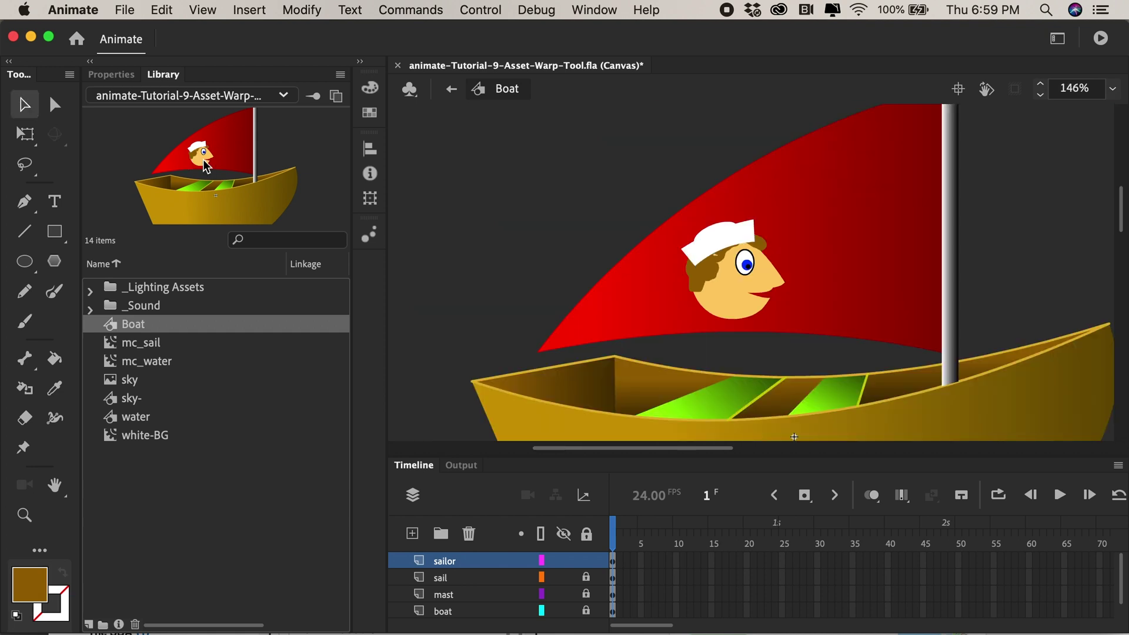
{"action": "left_click_drag", "start_coordinate": [756, 346], "coordinate": [594, 275]}
{"action": "left_click", "coordinate": [24, 232]}
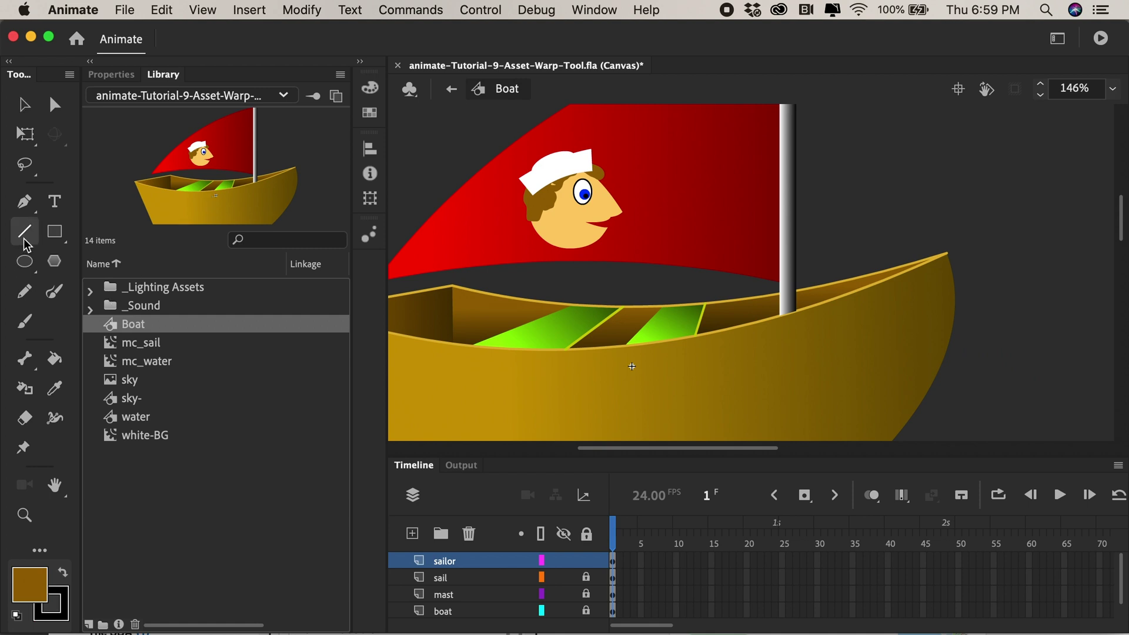
{"action": "left_click", "coordinate": [62, 571]}
{"action": "left_click", "coordinate": [113, 74]}
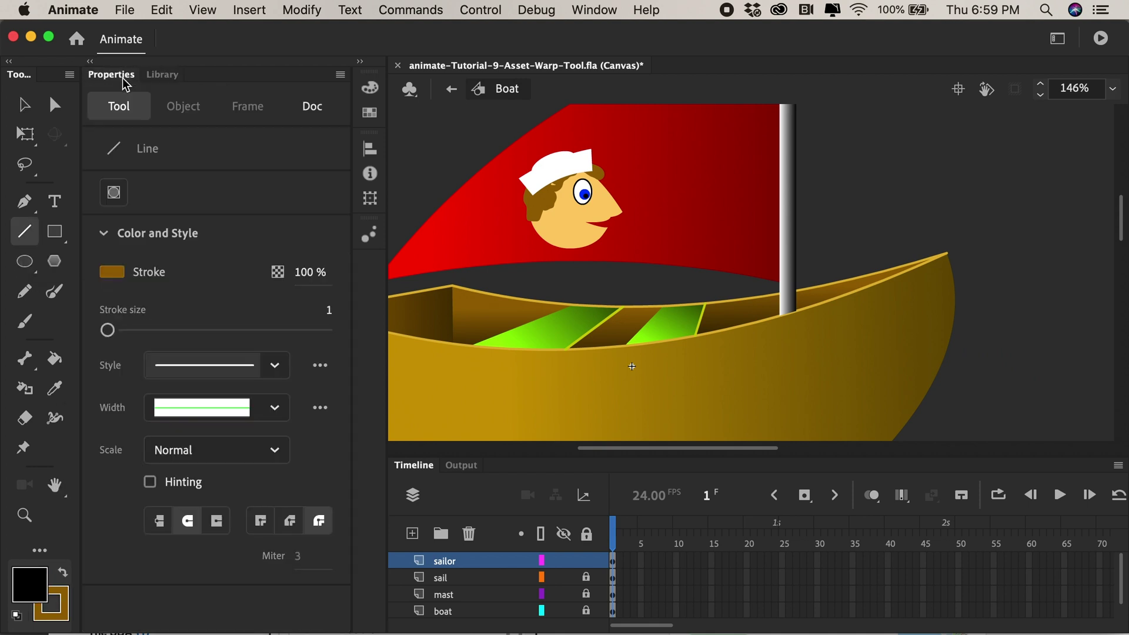
{"action": "left_click", "coordinate": [111, 333]}
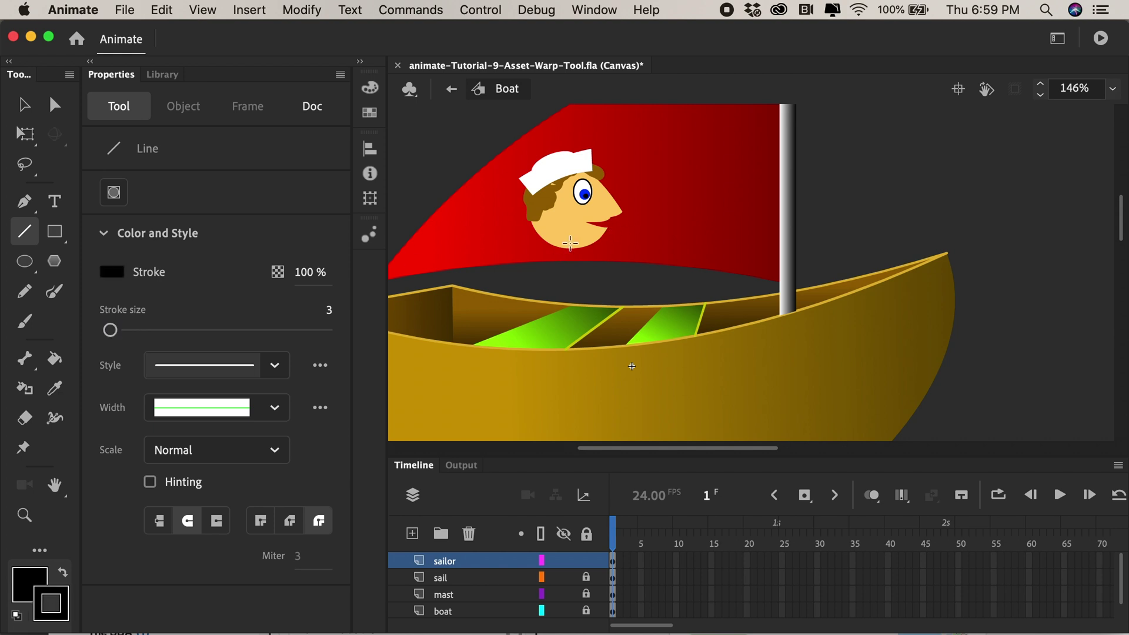
{"action": "mouse_move", "coordinate": [570, 243]}
{"action": "left_mouse_down"}
{"action": "mouse_move", "coordinate": [566, 307]}
{"action": "mouse_move", "coordinate": [595, 329]}
{"action": "mouse_move", "coordinate": [596, 348]}
{"action": "left_mouse_up"}
{"action": "mouse_move", "coordinate": [571, 319]}
{"action": "left_mouse_down"}
{"action": "mouse_move", "coordinate": [605, 310]}
{"action": "mouse_move", "coordinate": [609, 348]}
{"action": "left_mouse_up"}
{"action": "left_click_drag", "start_coordinate": [582, 272], "coordinate": [640, 307]}
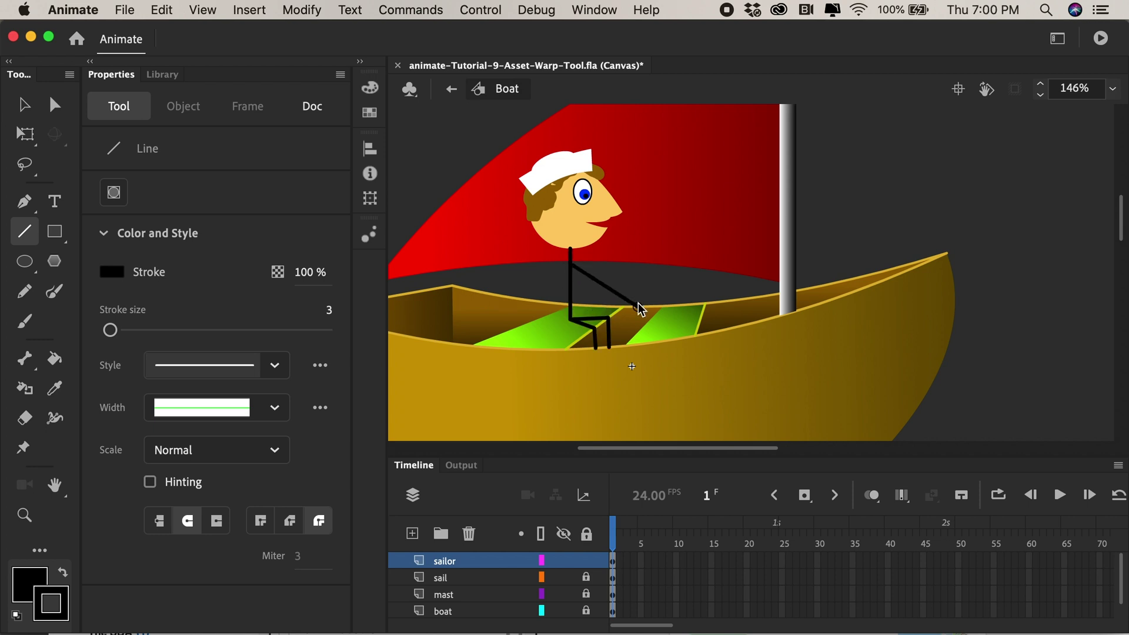
{"action": "mouse_move", "coordinate": [570, 265]}
{"action": "left_mouse_down"}
{"action": "mouse_move", "coordinate": [537, 263]}
{"action": "mouse_move", "coordinate": [462, 288]}
{"action": "left_mouse_up"}
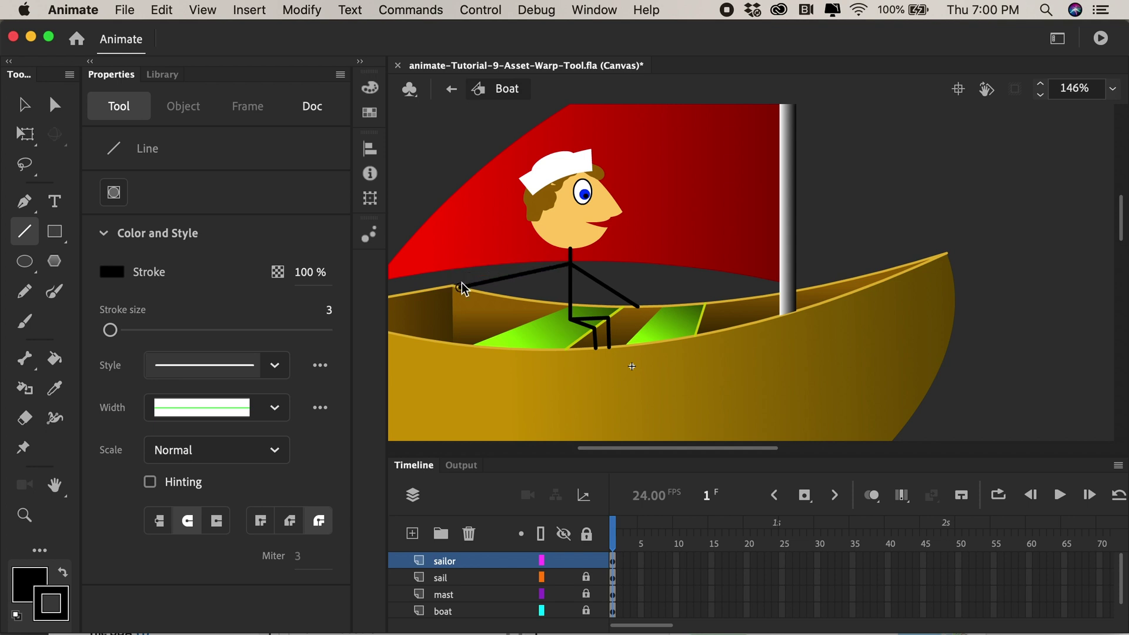
Paint blue trousers over the hips and both leg lines using the Classic Brush at size 7
{"action": "left_click", "coordinate": [25, 326]}
{"action": "left_click", "coordinate": [28, 584]}
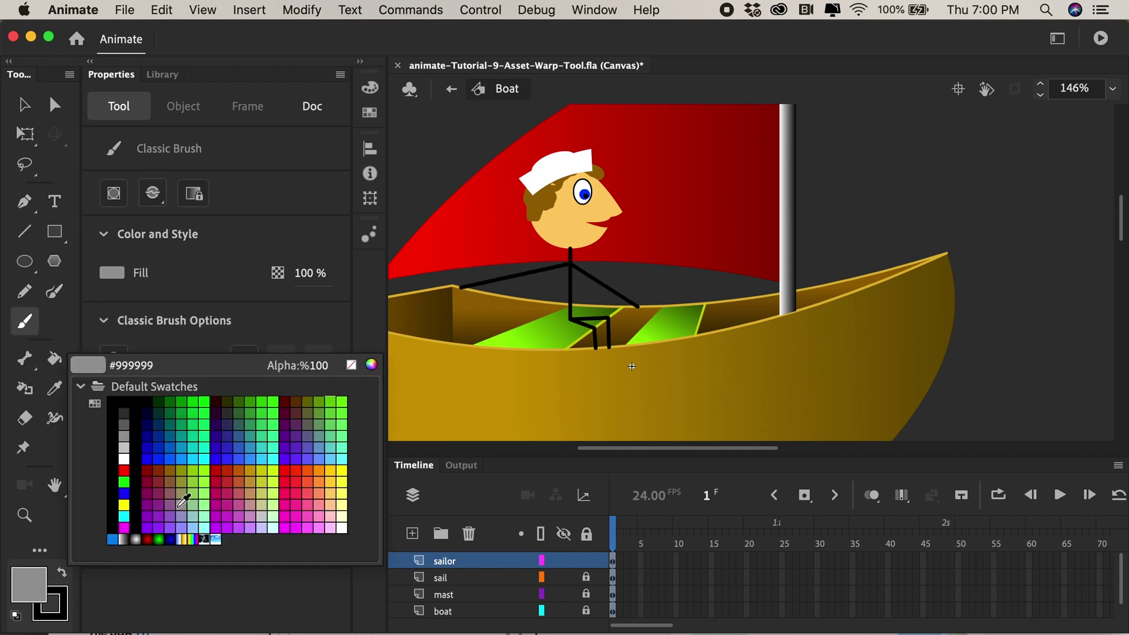
{"action": "left_click", "coordinate": [129, 498]}
{"action": "key", "text": "z"}
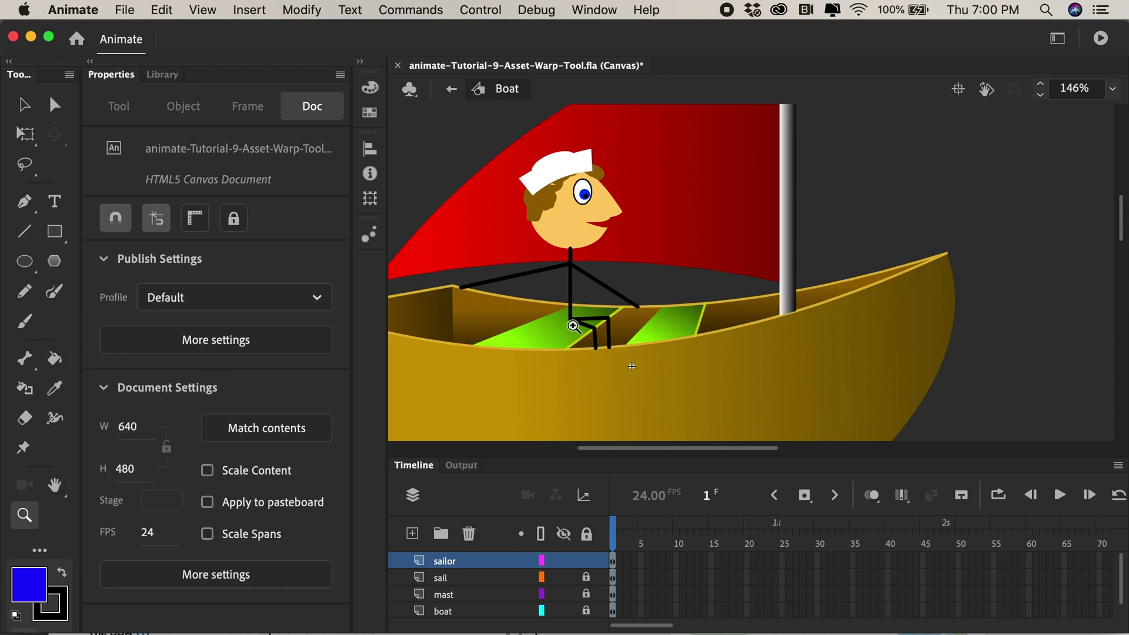
{"action": "mouse_move", "coordinate": [540, 282]}
{"action": "left_mouse_down"}
{"action": "mouse_move", "coordinate": [594, 331]}
{"action": "mouse_move", "coordinate": [700, 385]}
{"action": "left_mouse_up"}
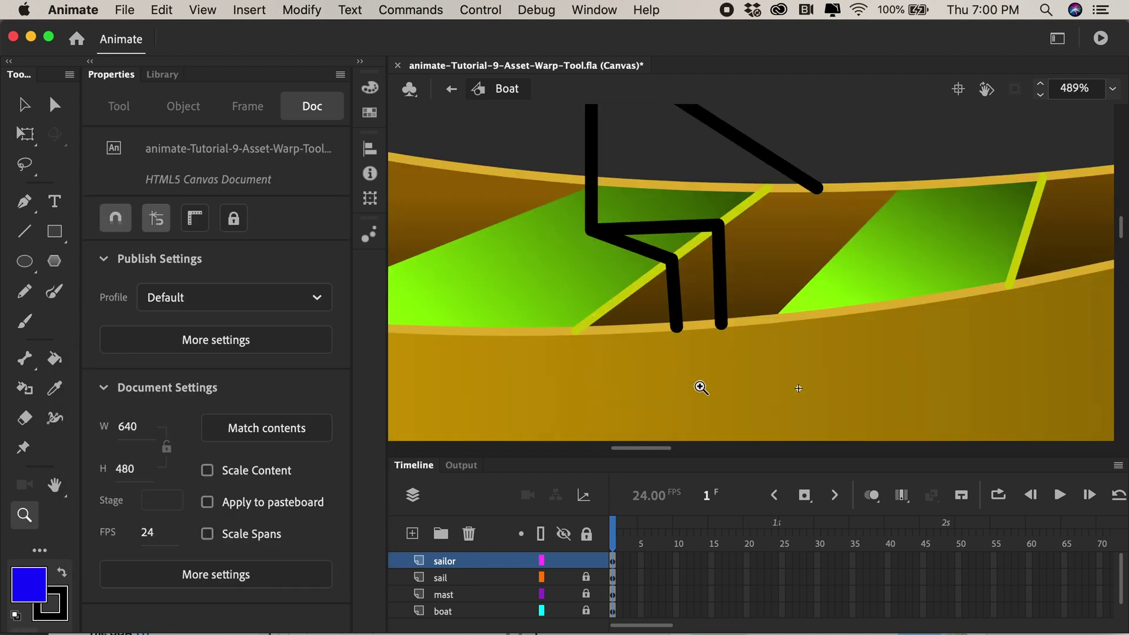
{"action": "left_click", "coordinate": [24, 322]}
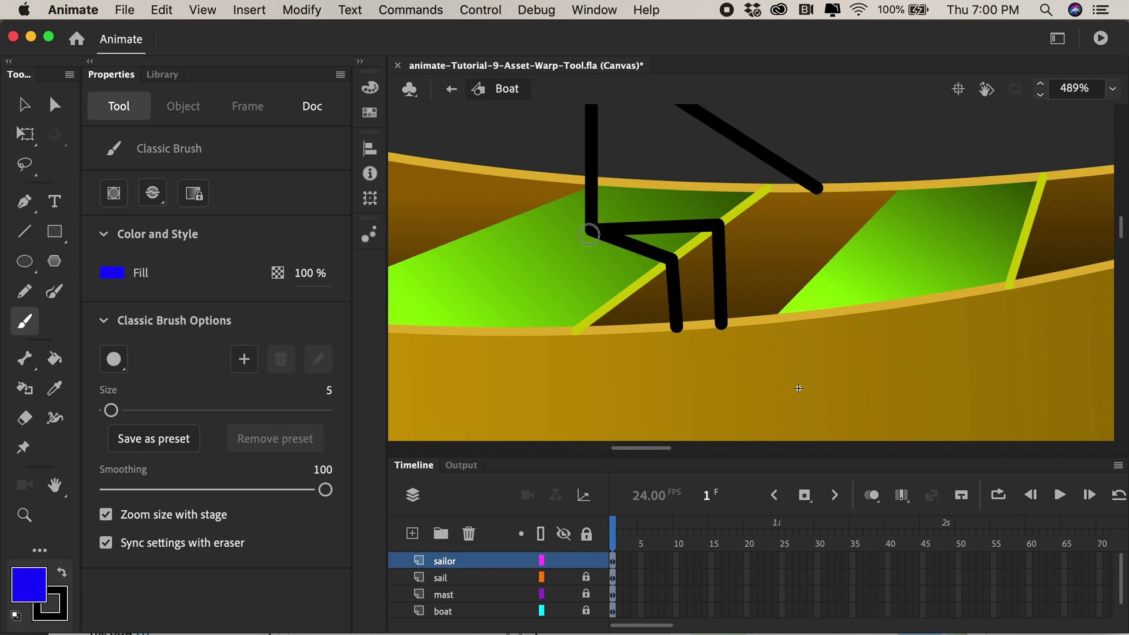
{"action": "key", "text": "bracketright"}
{"action": "key", "text": "bracketright"}
{"action": "mouse_move", "coordinate": [590, 232]}
{"action": "left_mouse_down"}
{"action": "mouse_move", "coordinate": [634, 247]}
{"action": "mouse_move", "coordinate": [677, 307]}
{"action": "left_mouse_up"}
{"action": "mouse_move", "coordinate": [594, 221]}
{"action": "left_mouse_down"}
{"action": "mouse_move", "coordinate": [723, 236]}
{"action": "mouse_move", "coordinate": [723, 310]}
{"action": "left_mouse_up"}
{"action": "mouse_move", "coordinate": [594, 247]}
{"action": "left_mouse_down"}
{"action": "mouse_move", "coordinate": [577, 221]}
{"action": "mouse_move", "coordinate": [617, 211]}
{"action": "mouse_move", "coordinate": [644, 255]}
{"action": "left_mouse_up"}
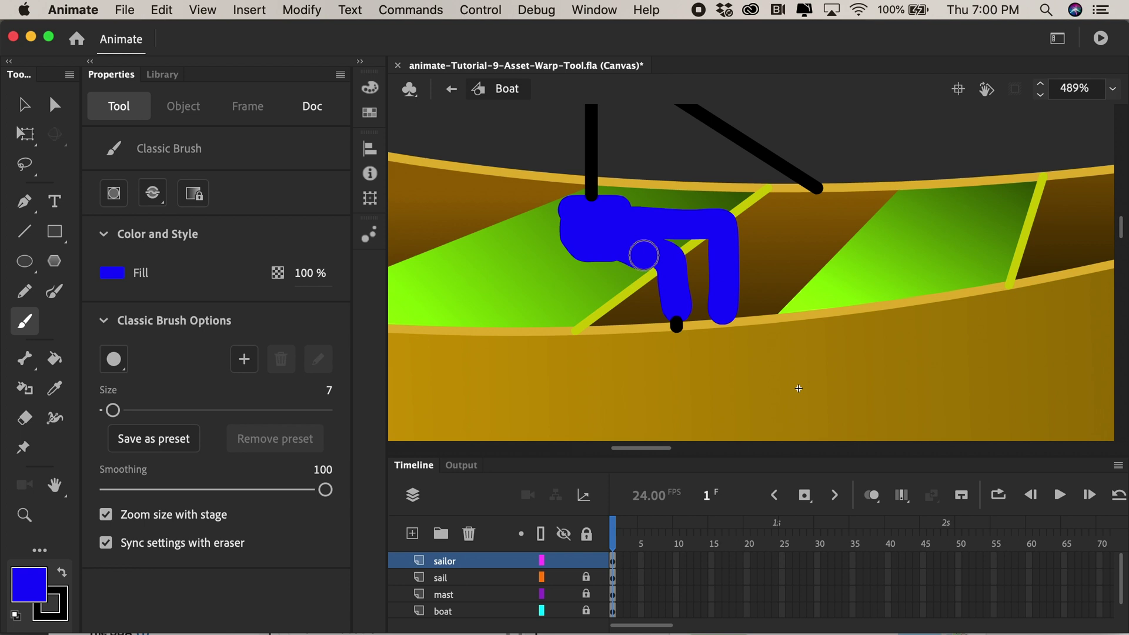
Delete the black leg line sticking out beneath the blue trousers
{"action": "left_click", "coordinate": [21, 108]}
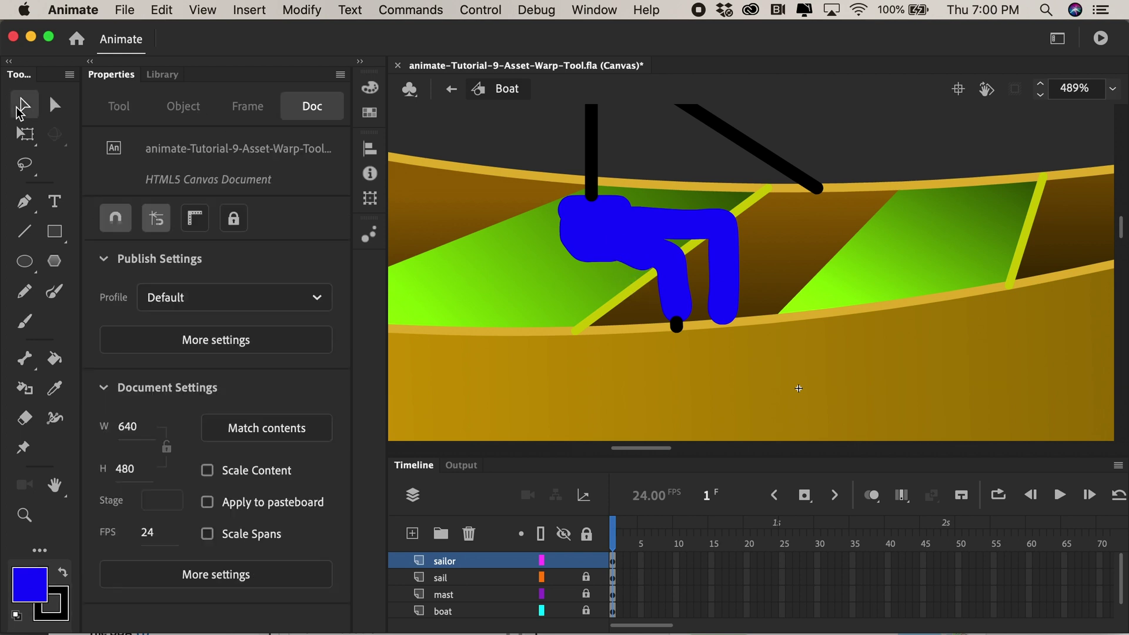
{"action": "left_click", "coordinate": [677, 324]}
{"action": "key", "text": "Delete"}
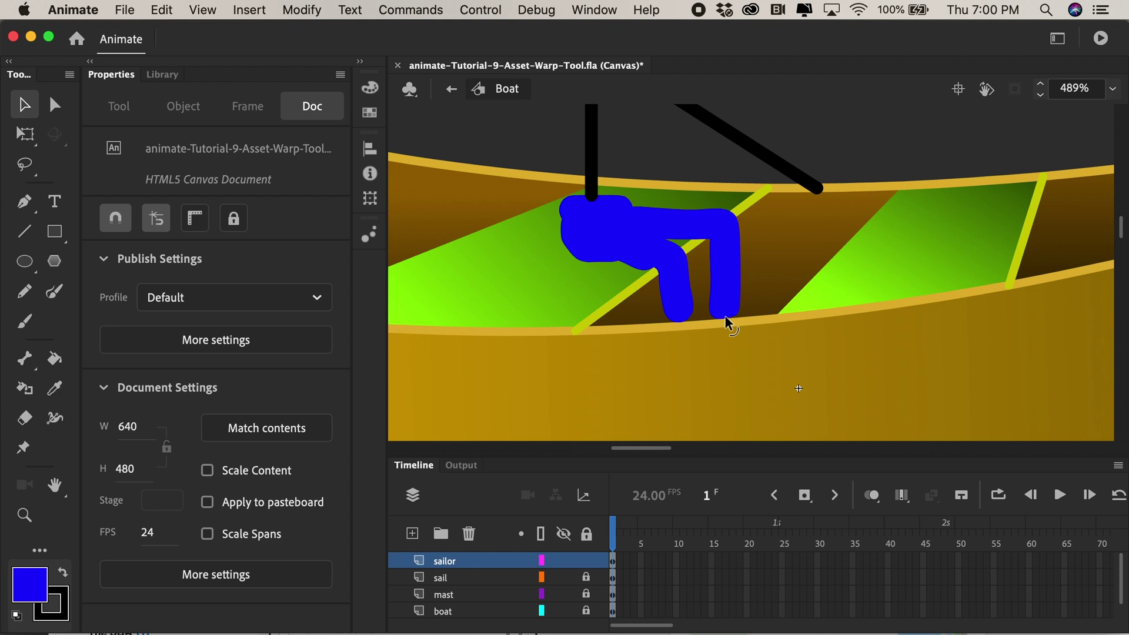
Paint a white long-sleeved shirt over the torso and both arm lines, leaving the neck and wrists uncovered
{"action": "left_click", "coordinate": [31, 587]}
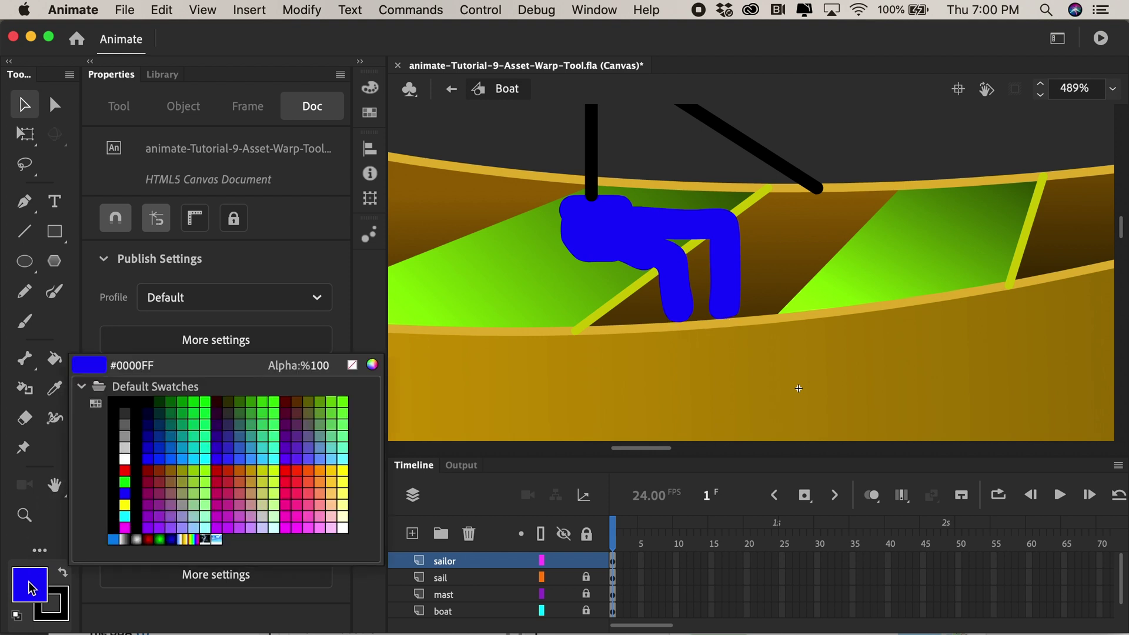
{"action": "left_click", "coordinate": [127, 457]}
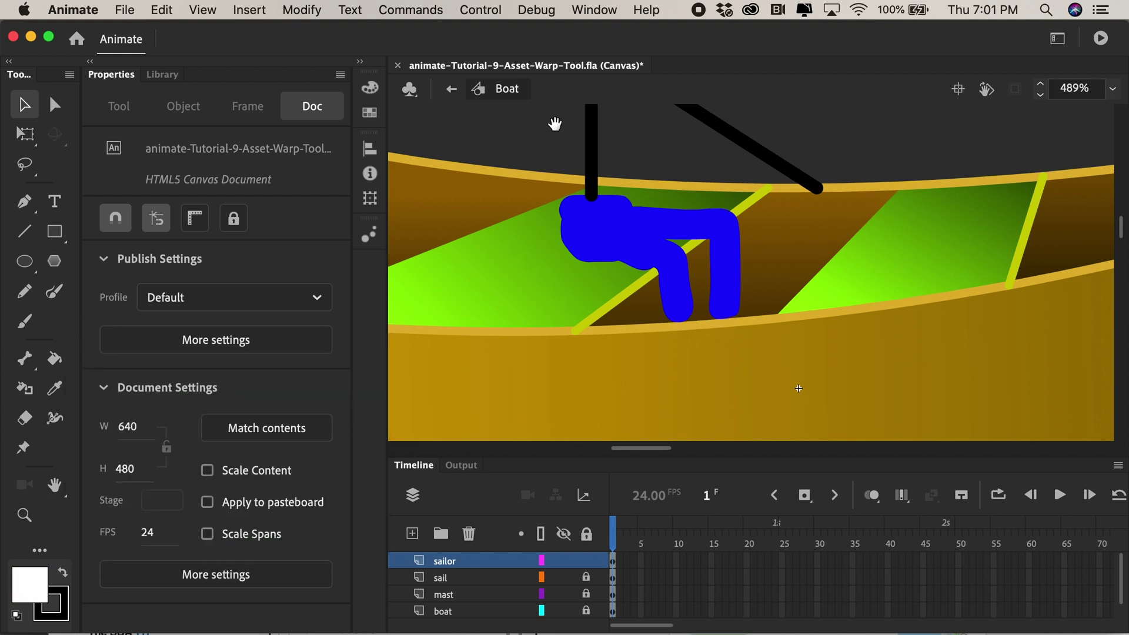
{"action": "scroll", "coordinate": [562, 194], "scroll_direction": "up", "scroll_amount": 5}
{"action": "key", "text": "b"}
{"action": "mouse_move", "coordinate": [744, 173]}
{"action": "left_mouse_down"}
{"action": "mouse_move", "coordinate": [782, 330]}
{"action": "mouse_move", "coordinate": [751, 302]}
{"action": "mouse_move", "coordinate": [792, 330]}
{"action": "mouse_move", "coordinate": [934, 265]}
{"action": "mouse_move", "coordinate": [980, 327]}
{"action": "mouse_move", "coordinate": [807, 201]}
{"action": "mouse_move", "coordinate": [504, 242]}
{"action": "mouse_move", "coordinate": [753, 186]}
{"action": "left_mouse_up"}
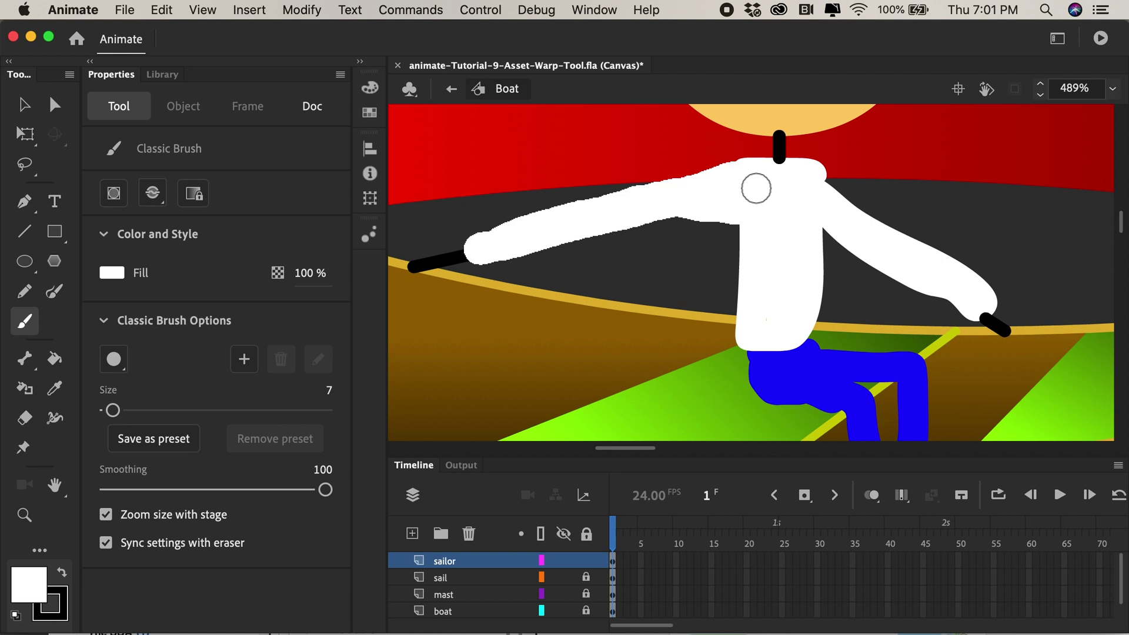
{"action": "mouse_move", "coordinate": [784, 252]}
{"action": "left_mouse_down"}
{"action": "mouse_move", "coordinate": [734, 241]}
{"action": "mouse_move", "coordinate": [759, 320]}
{"action": "left_mouse_up"}
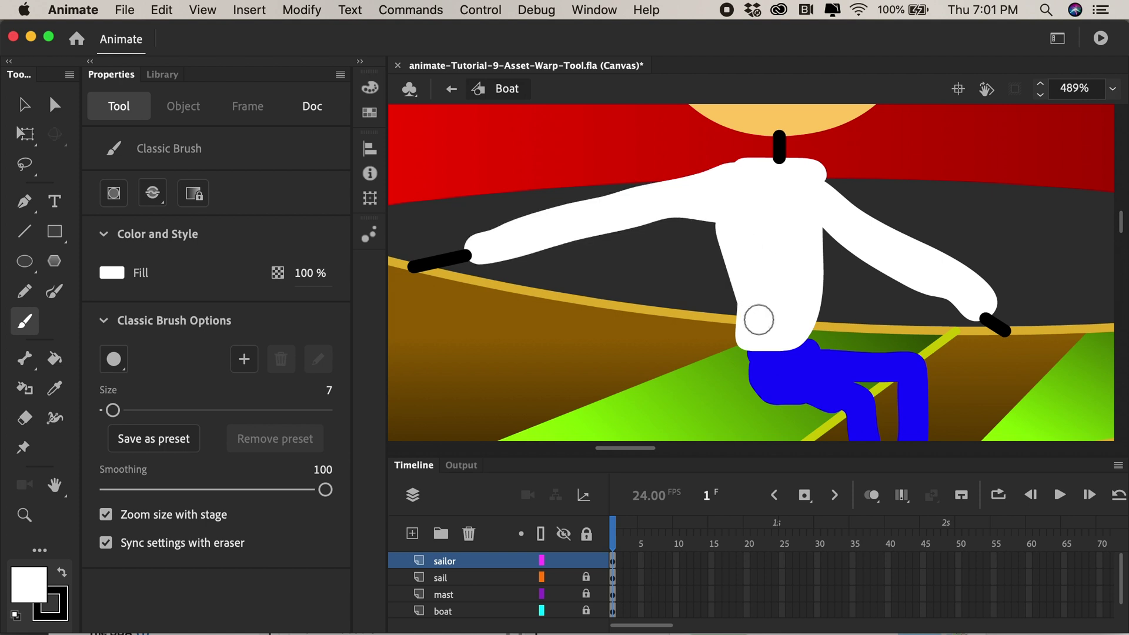
Set the Classic Brush fill to the skin colour #FFCC66 sampled from the sailor's face
{"action": "double_click", "coordinate": [25, 516]}
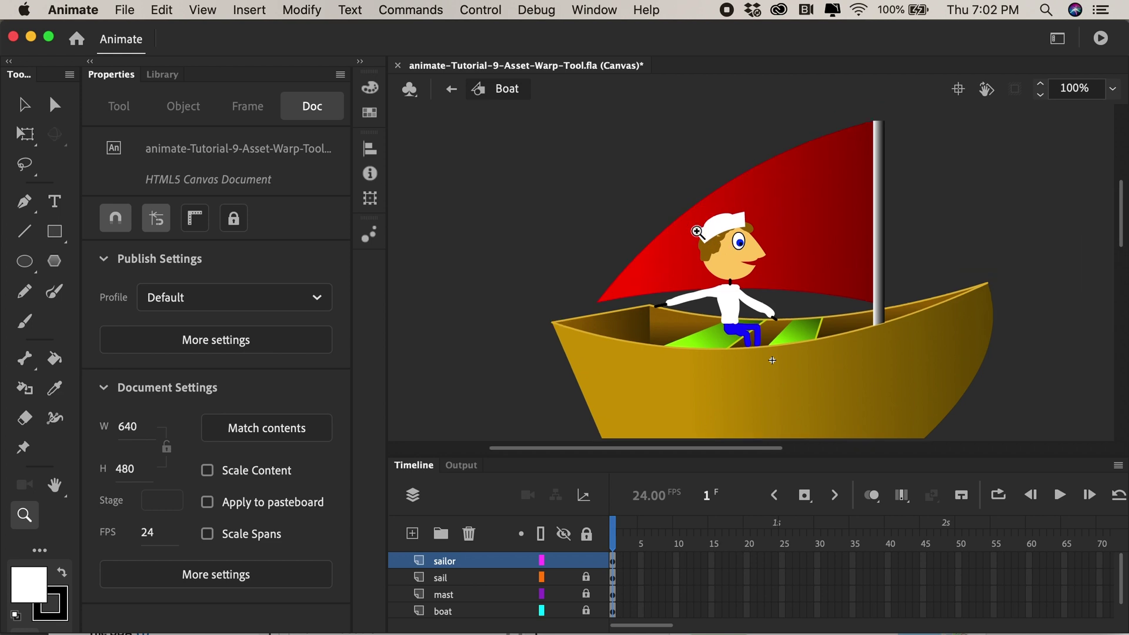
{"action": "left_click_drag", "start_coordinate": [679, 212], "coordinate": [786, 292]}
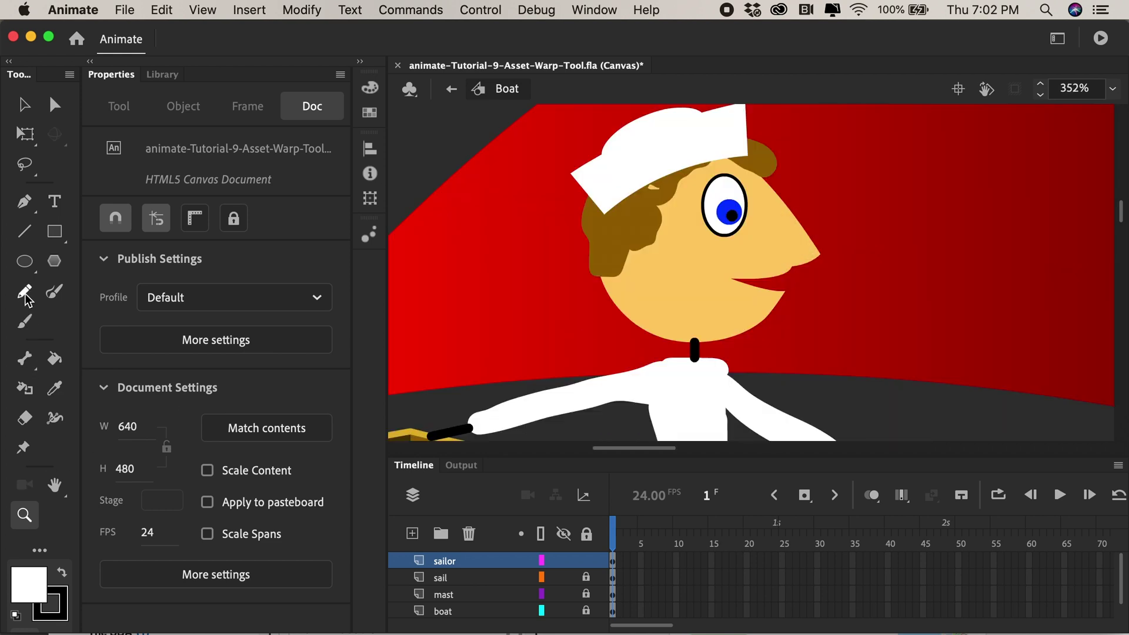
{"action": "left_click", "coordinate": [25, 321]}
{"action": "left_click", "coordinate": [28, 584]}
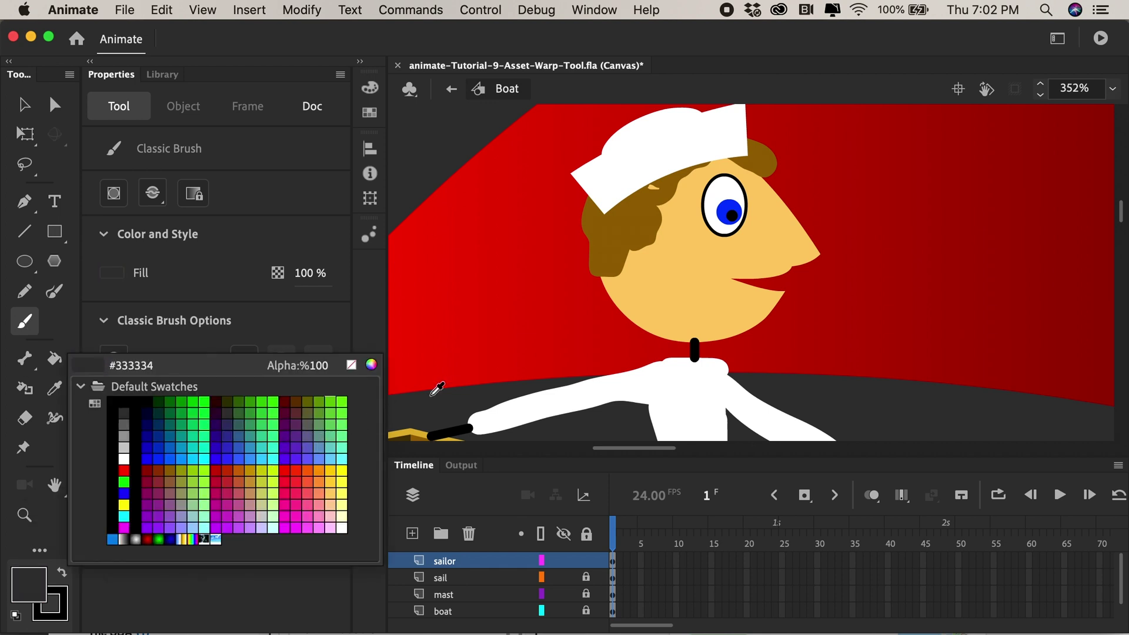
{"action": "left_click", "coordinate": [692, 255]}
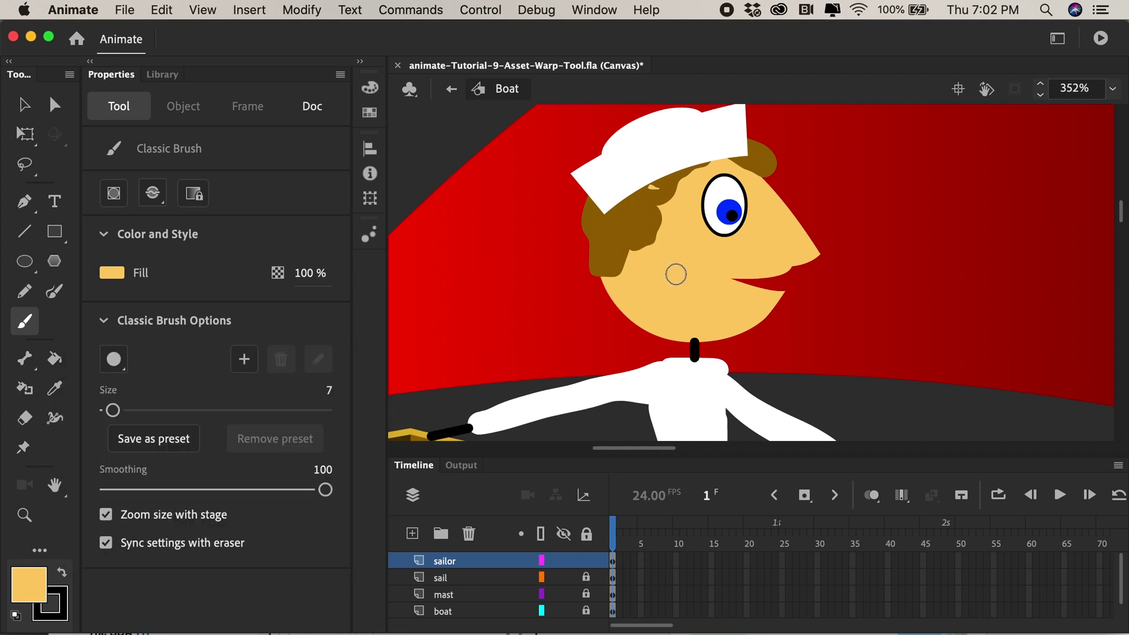
{"action": "left_click_drag", "start_coordinate": [676, 347], "coordinate": [694, 381]}
{"action": "left_click_drag", "start_coordinate": [663, 303], "coordinate": [610, 207]}
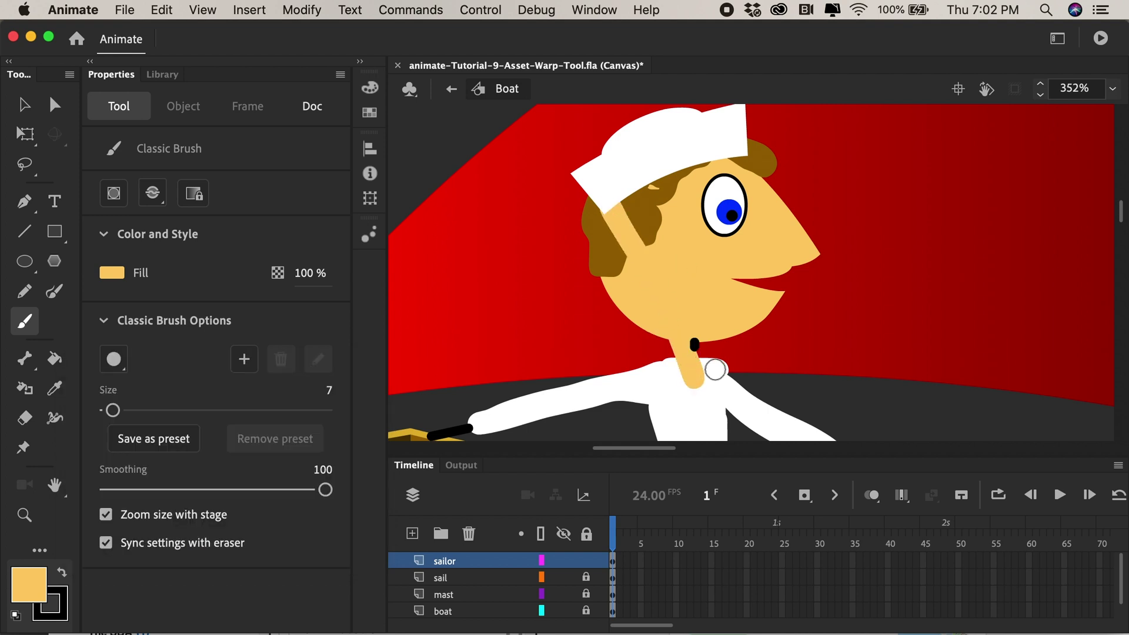
{"action": "key", "text": "super+z"}
Paint a skin-coloured hand at the end of the forward arm, using brush size 4 for the fingers
{"action": "left_click_drag", "start_coordinate": [790, 374], "coordinate": [728, 239]}
{"action": "left_click_drag", "start_coordinate": [778, 330], "coordinate": [800, 348]}
{"action": "key", "text": "["}
{"action": "key", "text": "["}
{"action": "key", "text": "["}
{"action": "left_click_drag", "start_coordinate": [804, 329], "coordinate": [842, 343]}
{"action": "mouse_move", "coordinate": [809, 324]}
{"action": "left_mouse_down"}
{"action": "mouse_move", "coordinate": [852, 324]}
{"action": "mouse_move", "coordinate": [866, 335]}
{"action": "left_mouse_up"}
{"action": "left_click_drag", "start_coordinate": [803, 325], "coordinate": [831, 311]}
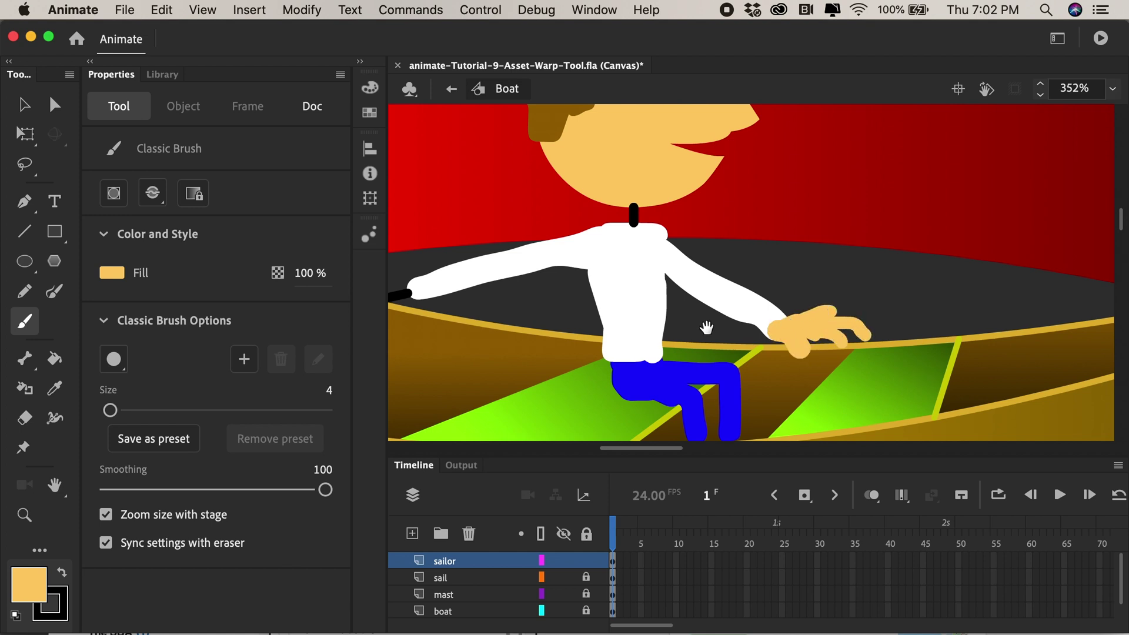
Paint the other skin-coloured hand with fingers at the end of the rear arm, over the boat's edge
{"action": "left_click_drag", "start_coordinate": [706, 327], "coordinate": [891, 374]}
{"action": "mouse_move", "coordinate": [597, 333]}
{"action": "left_mouse_down"}
{"action": "mouse_move", "coordinate": [557, 336]}
{"action": "mouse_move", "coordinate": [574, 342]}
{"action": "mouse_move", "coordinate": [592, 326]}
{"action": "mouse_move", "coordinate": [591, 340]}
{"action": "left_mouse_up"}
{"action": "left_click_drag", "start_coordinate": [551, 335], "coordinate": [507, 345]}
{"action": "mouse_move", "coordinate": [543, 340]}
{"action": "left_mouse_down"}
{"action": "mouse_move", "coordinate": [521, 333]}
{"action": "mouse_move", "coordinate": [536, 343]}
{"action": "mouse_move", "coordinate": [526, 363]}
{"action": "mouse_move", "coordinate": [499, 332]}
{"action": "mouse_move", "coordinate": [481, 352]}
{"action": "left_mouse_up"}
{"action": "left_click_drag", "start_coordinate": [513, 333], "coordinate": [498, 348]}
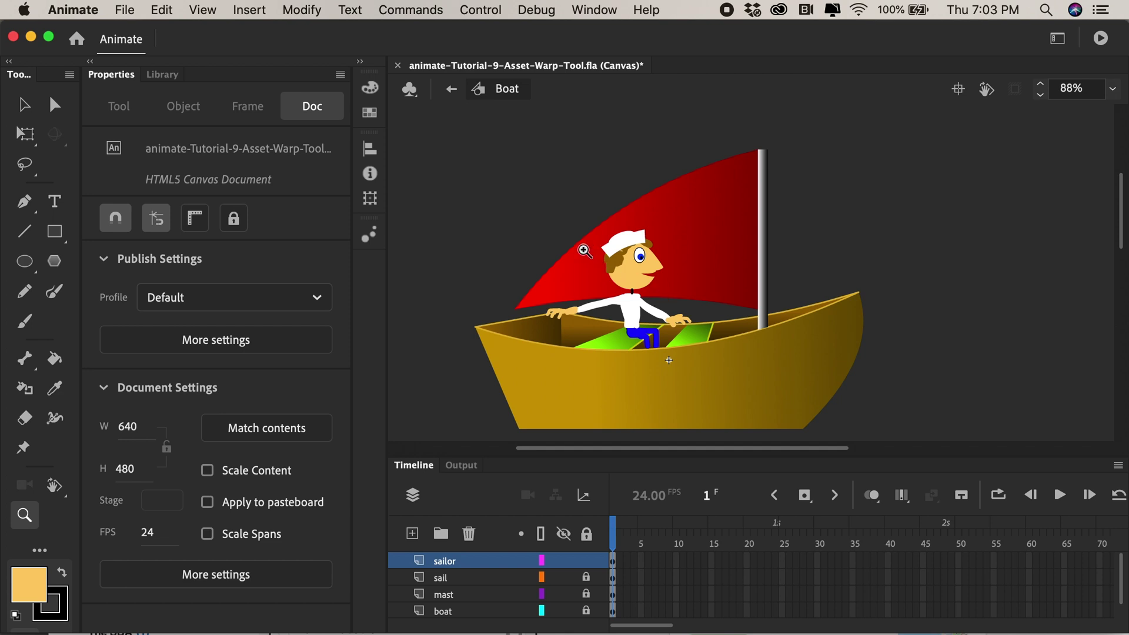
Insert frames at frame 29 on the sailor, sail, mast and boat layers to extend all four
{"action": "left_click_drag", "start_coordinate": [535, 223], "coordinate": [735, 392]}
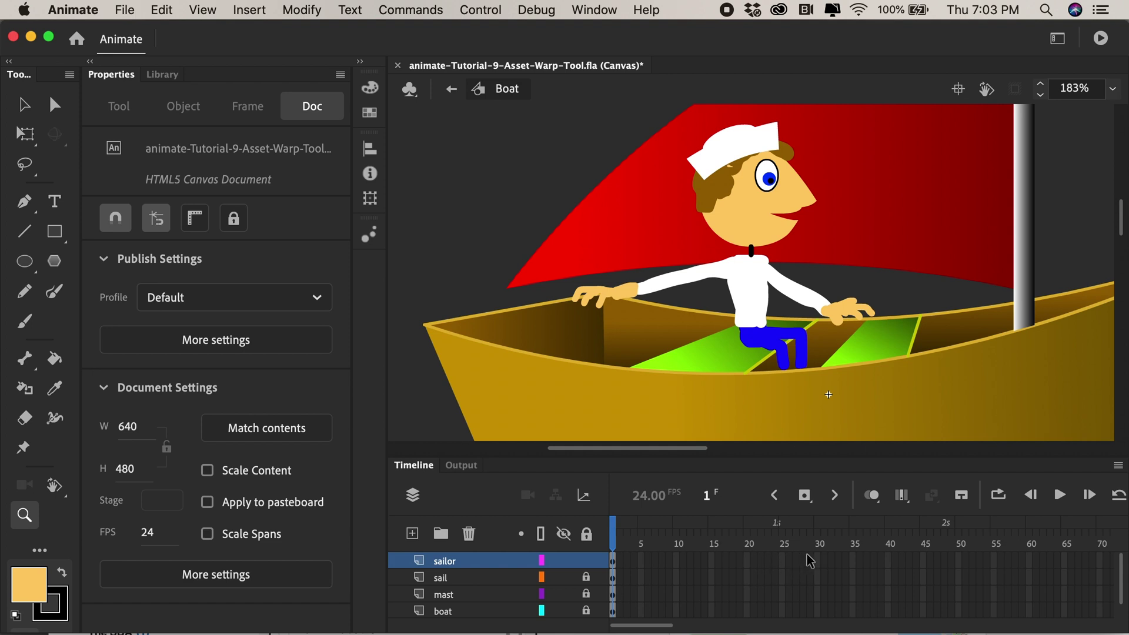
{"action": "left_click_drag", "start_coordinate": [817, 564], "coordinate": [789, 606]}
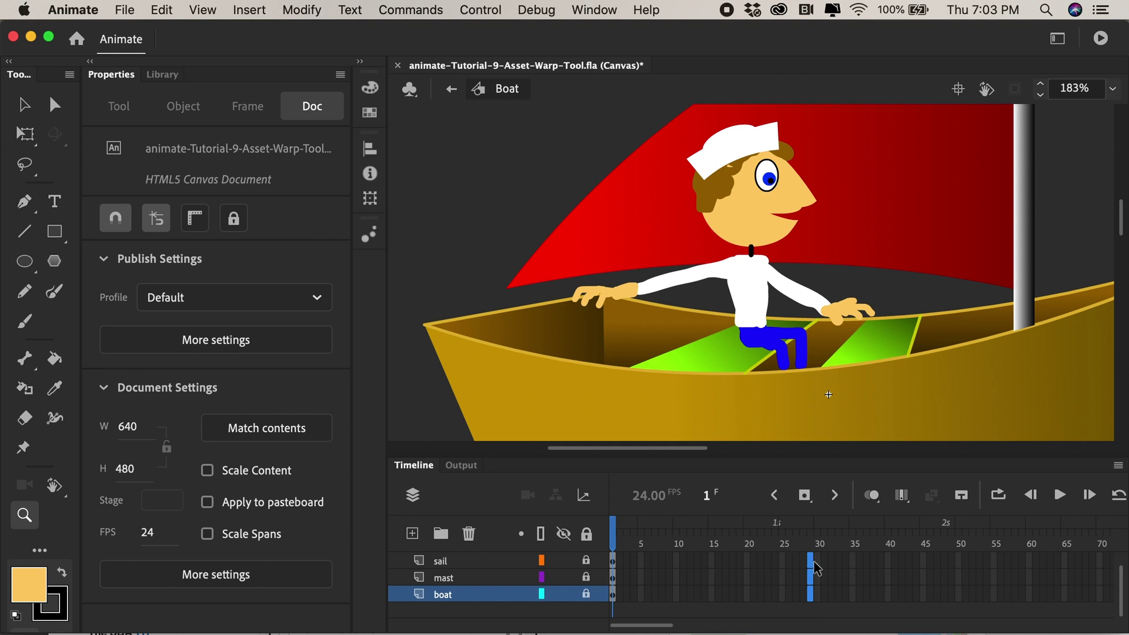
{"action": "left_click", "coordinate": [814, 505]}
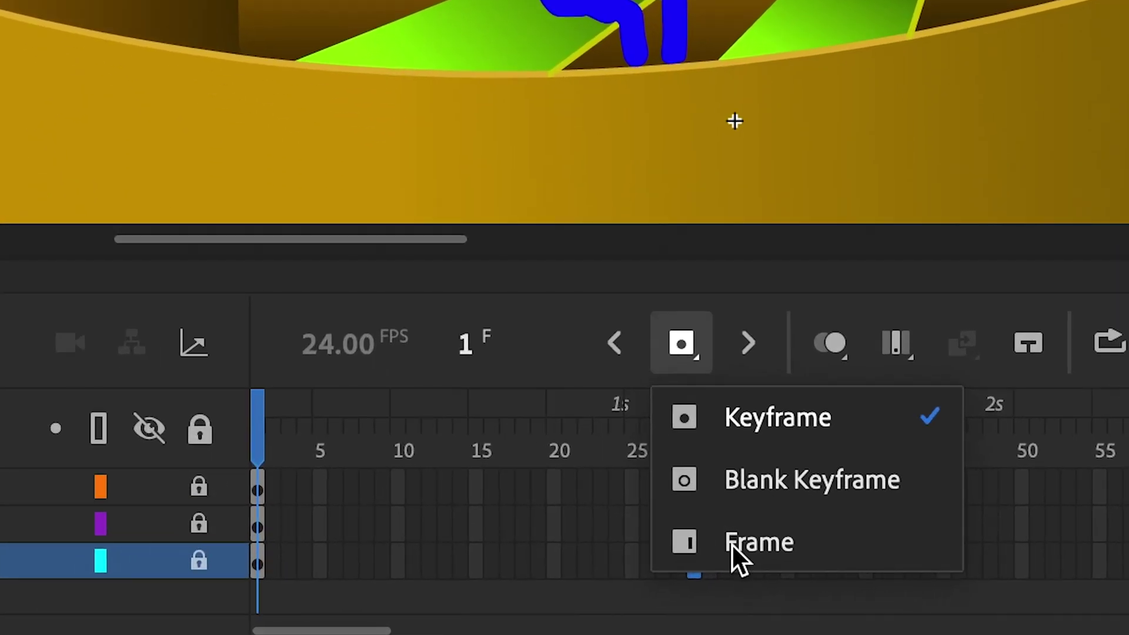
{"action": "left_click", "coordinate": [768, 559]}
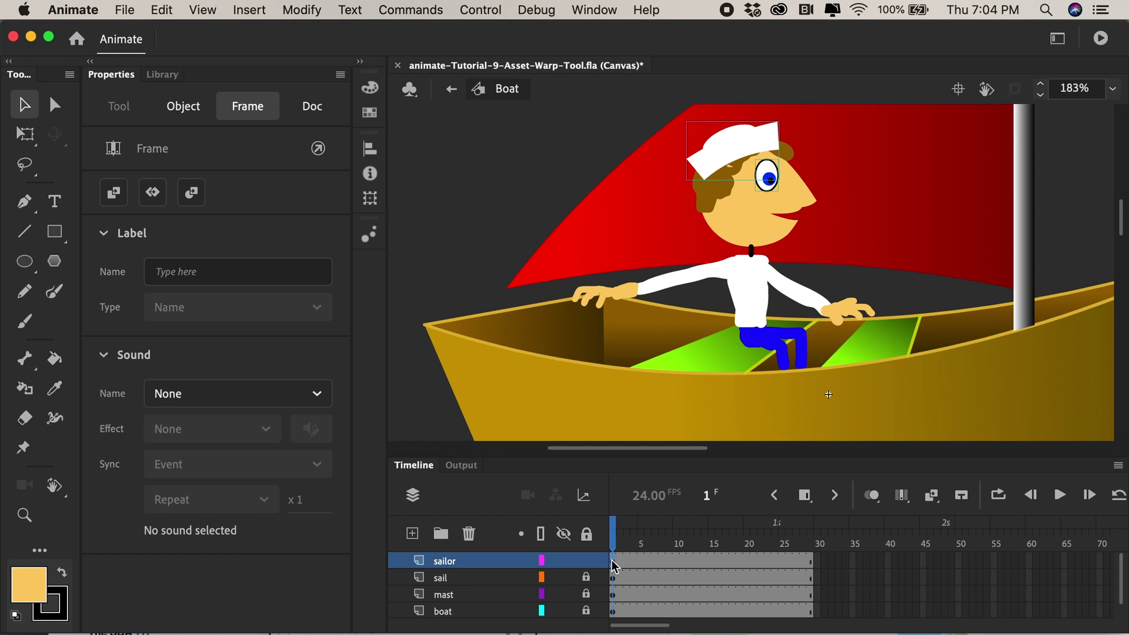
Select all the artwork on the sailor layer and group it into one object
{"action": "left_click_drag", "start_coordinate": [617, 566], "coordinate": [627, 567]}
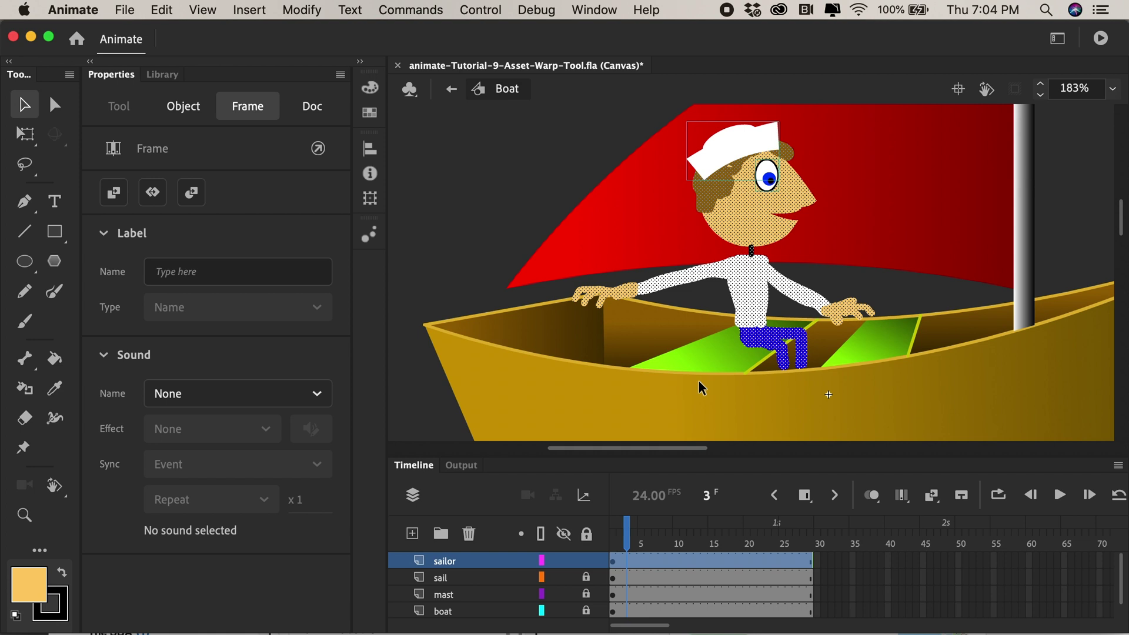
{"action": "key", "text": "super+g"}
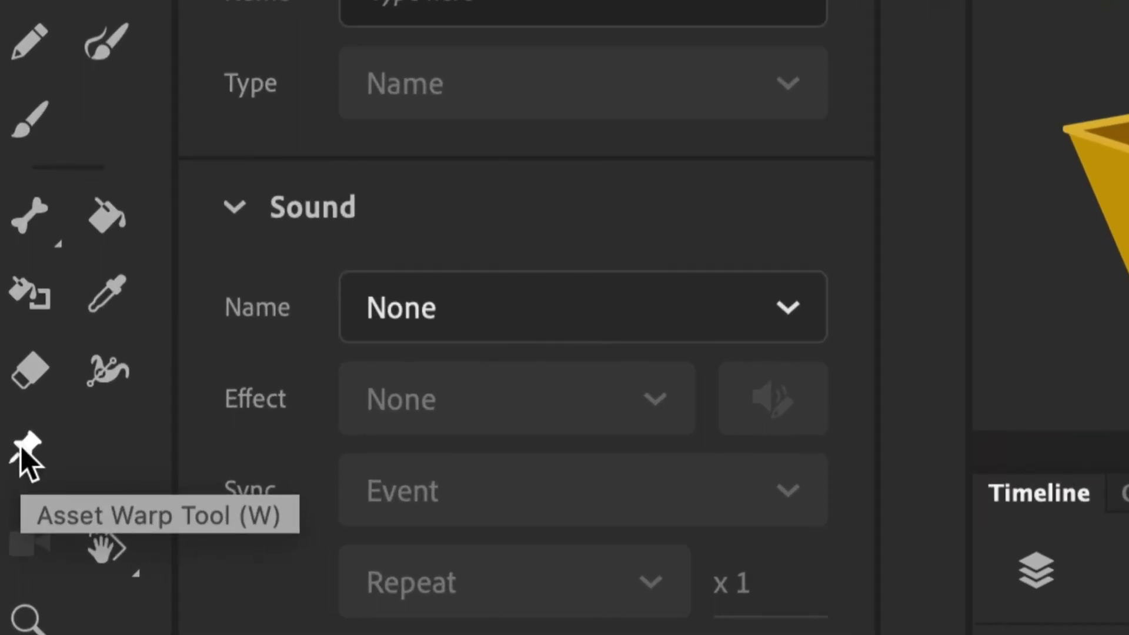
Pin the sailor's forward hand with the Asset Warp Tool, try bending the arm upward and undo that bend
{"action": "left_click", "coordinate": [23, 450]}
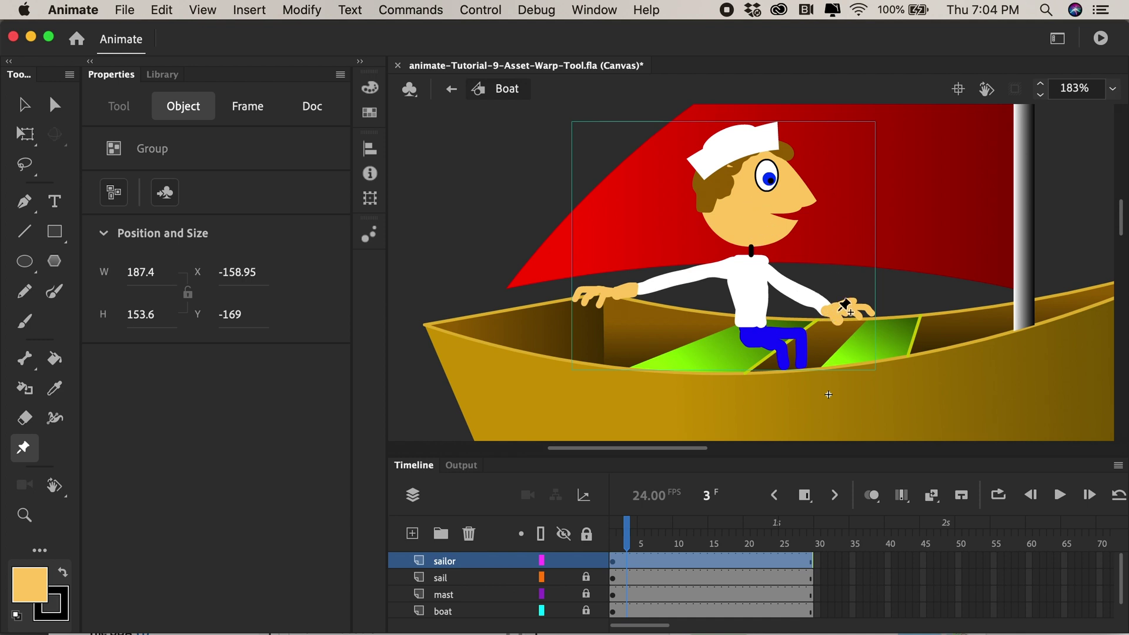
{"action": "left_click", "coordinate": [838, 310]}
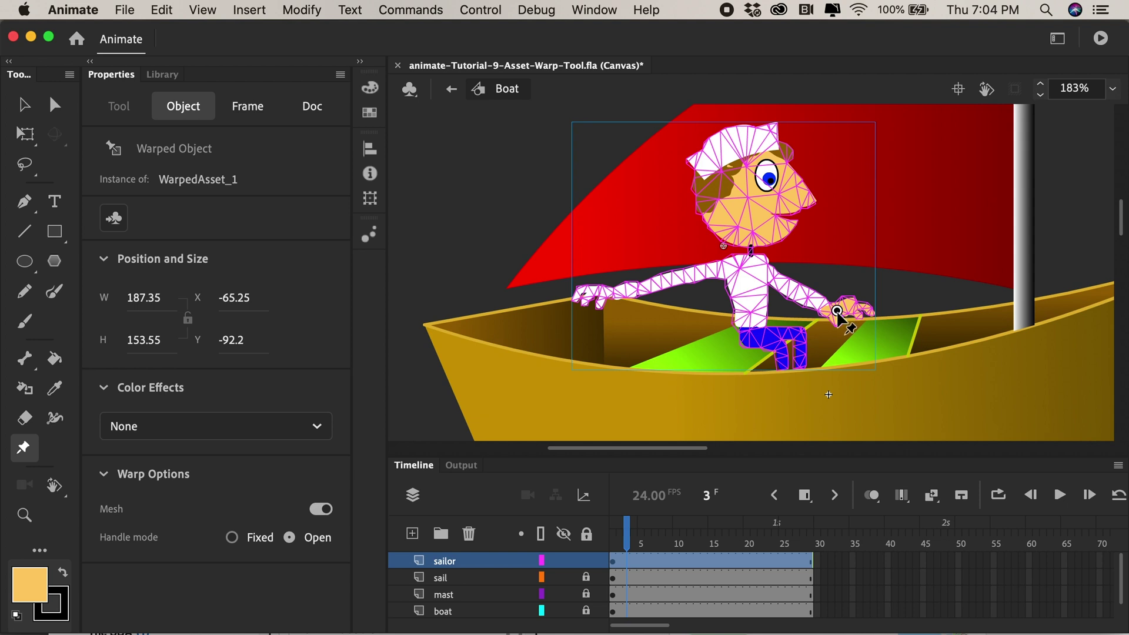
{"action": "left_click_drag", "start_coordinate": [837, 311], "coordinate": [843, 234]}
{"action": "key", "text": "super+z"}
Add warp pins at the sailor's waist, neck, forward elbow and hat, and tilt the head slightly back using the hat pin
{"action": "left_click", "coordinate": [752, 324]}
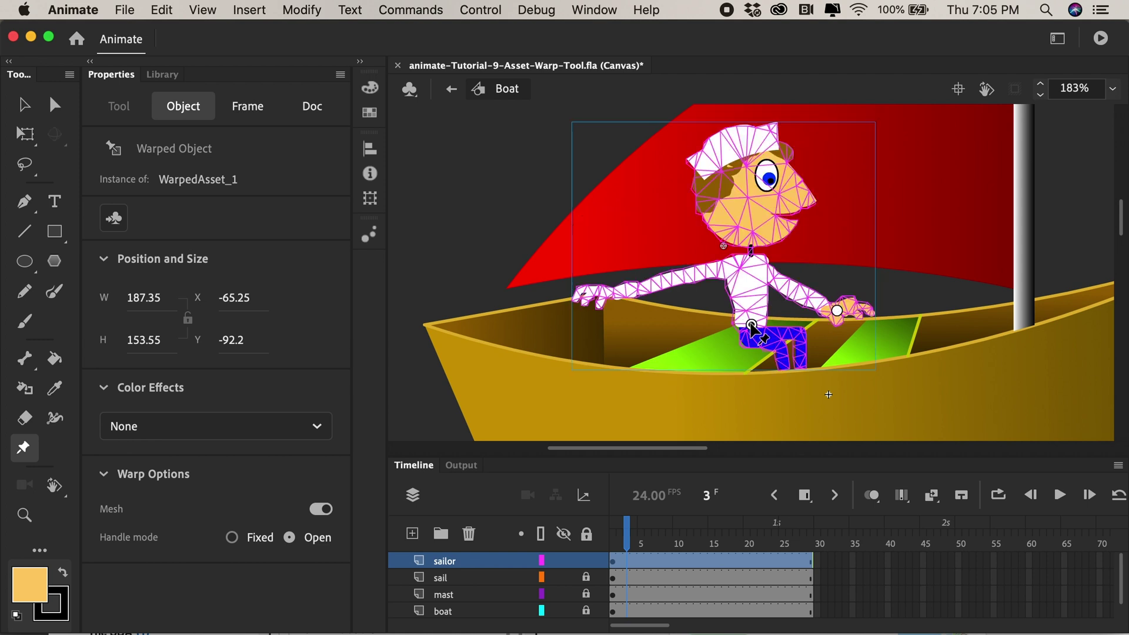
{"action": "left_click", "coordinate": [753, 259]}
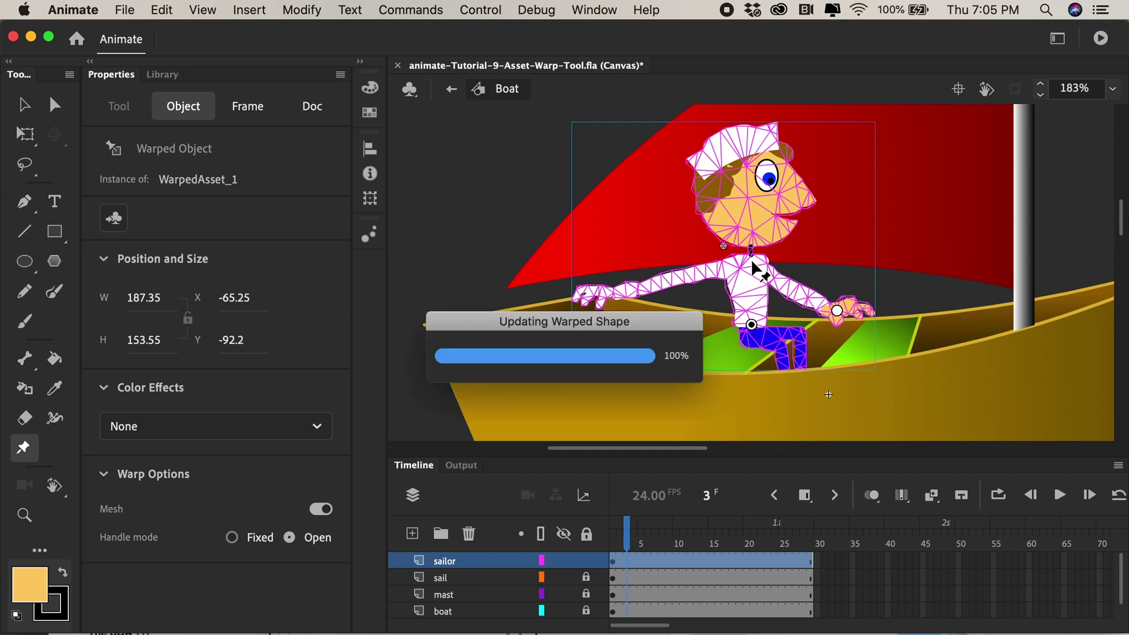
{"action": "left_click", "coordinate": [796, 293]}
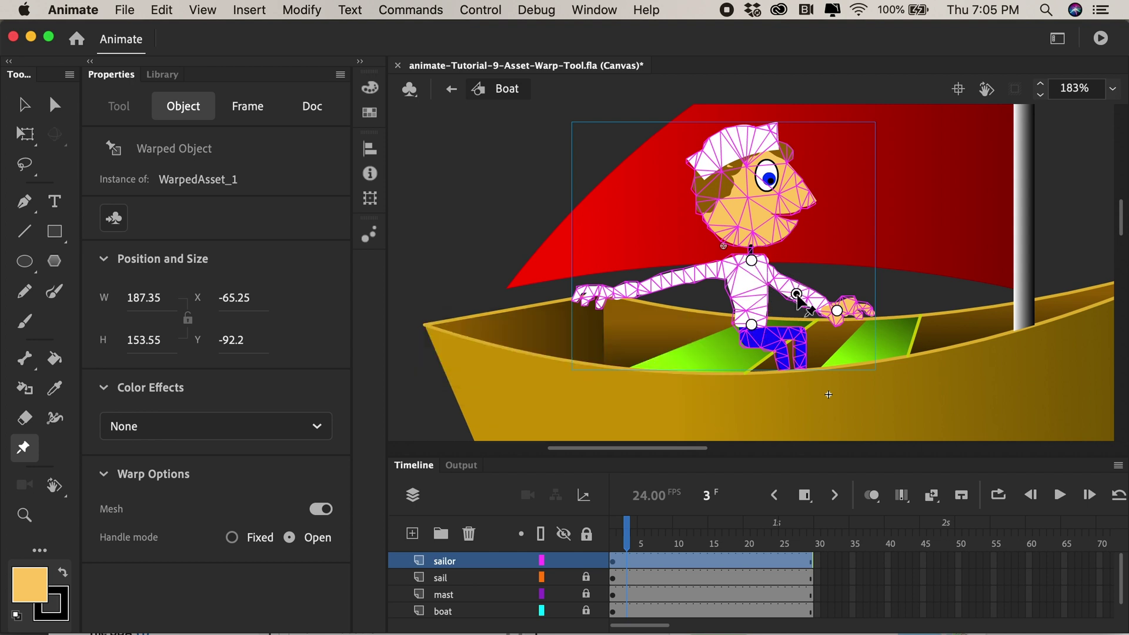
{"action": "left_click", "coordinate": [736, 148]}
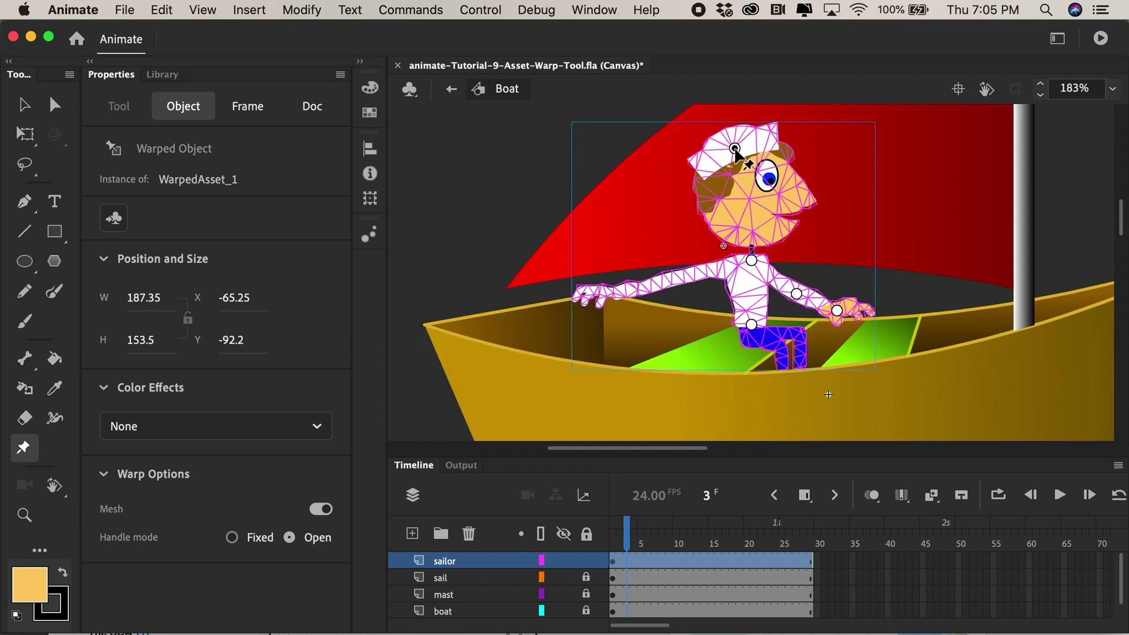
{"action": "left_click_drag", "start_coordinate": [735, 147], "coordinate": [706, 151]}
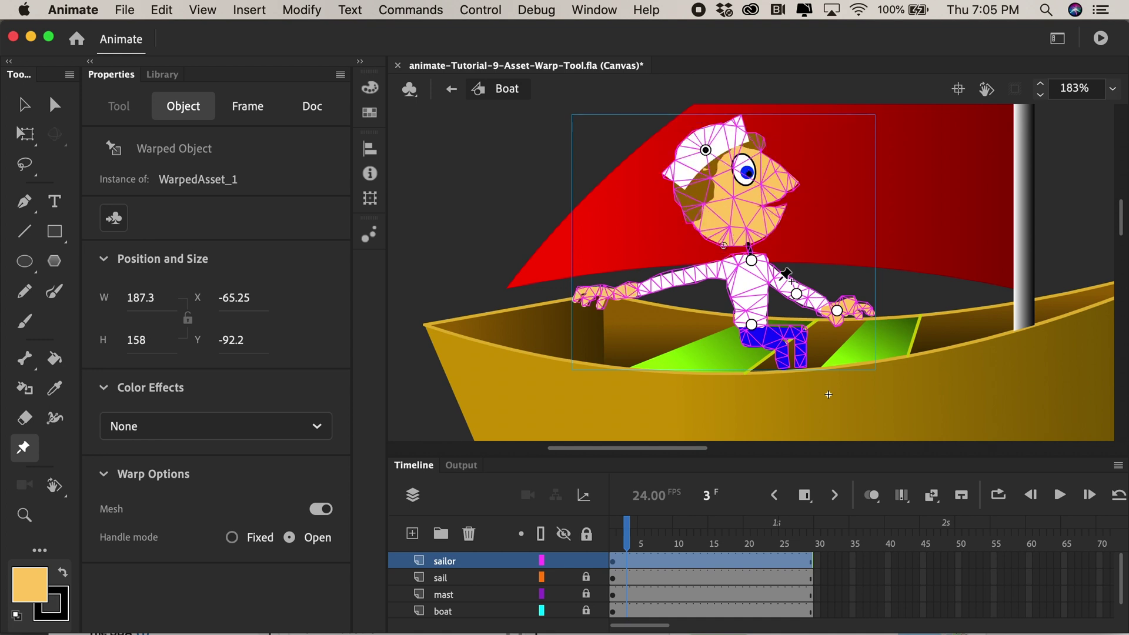
Insert a keyframe at frame 10 on the sailor layer and tilt the sailor's head a little further back
{"action": "left_click_drag", "start_coordinate": [629, 540], "coordinate": [680, 546]}
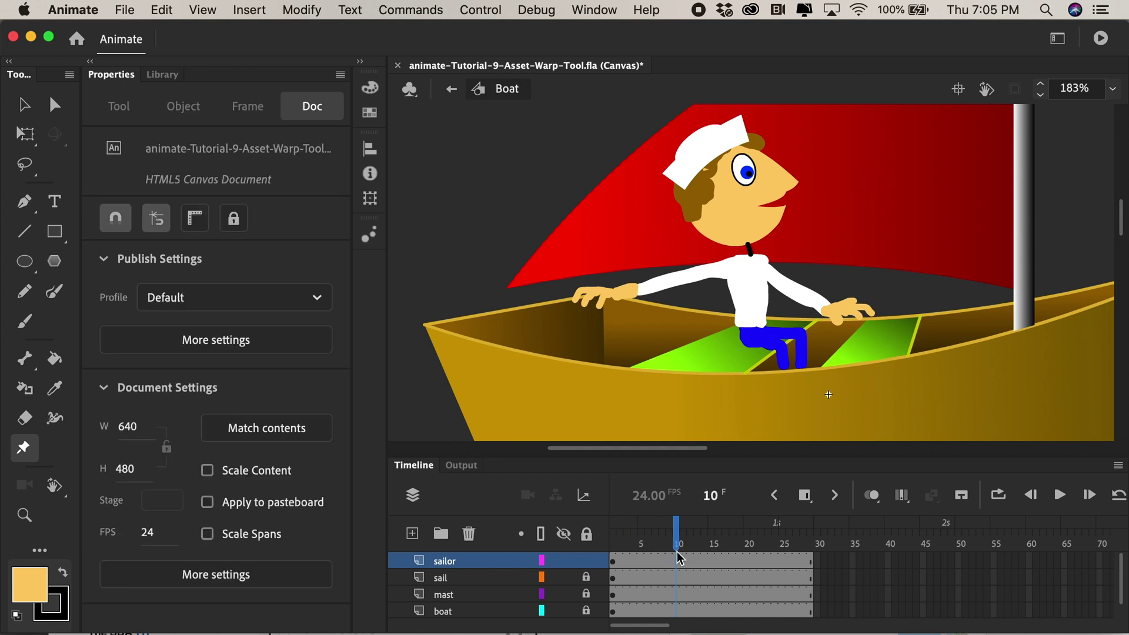
{"action": "left_click", "coordinate": [807, 499]}
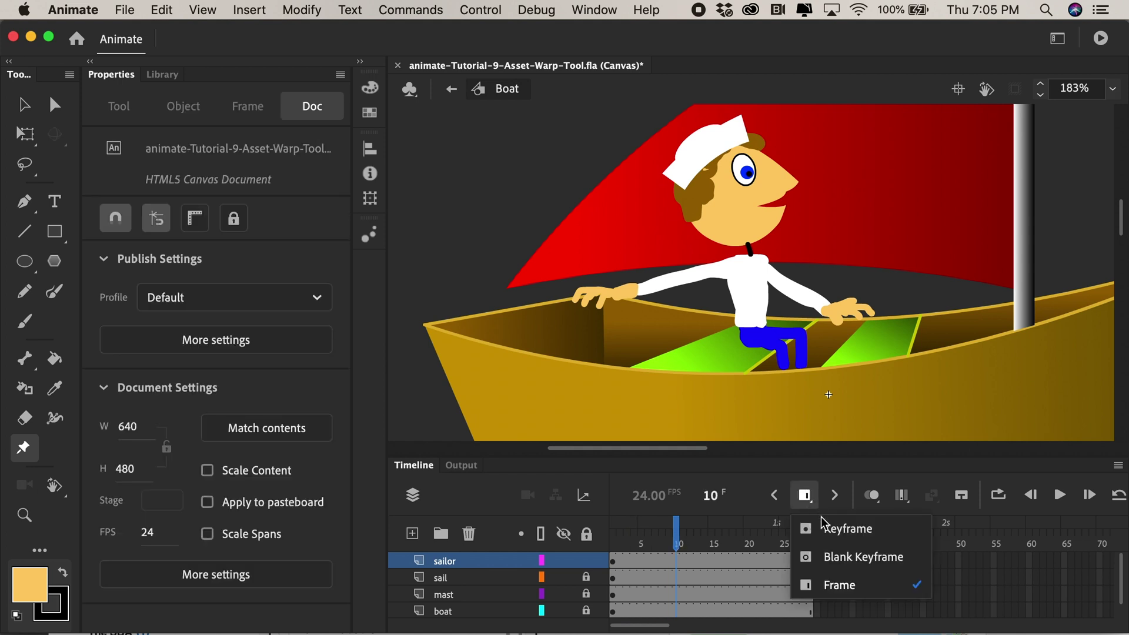
{"action": "left_click", "coordinate": [829, 533]}
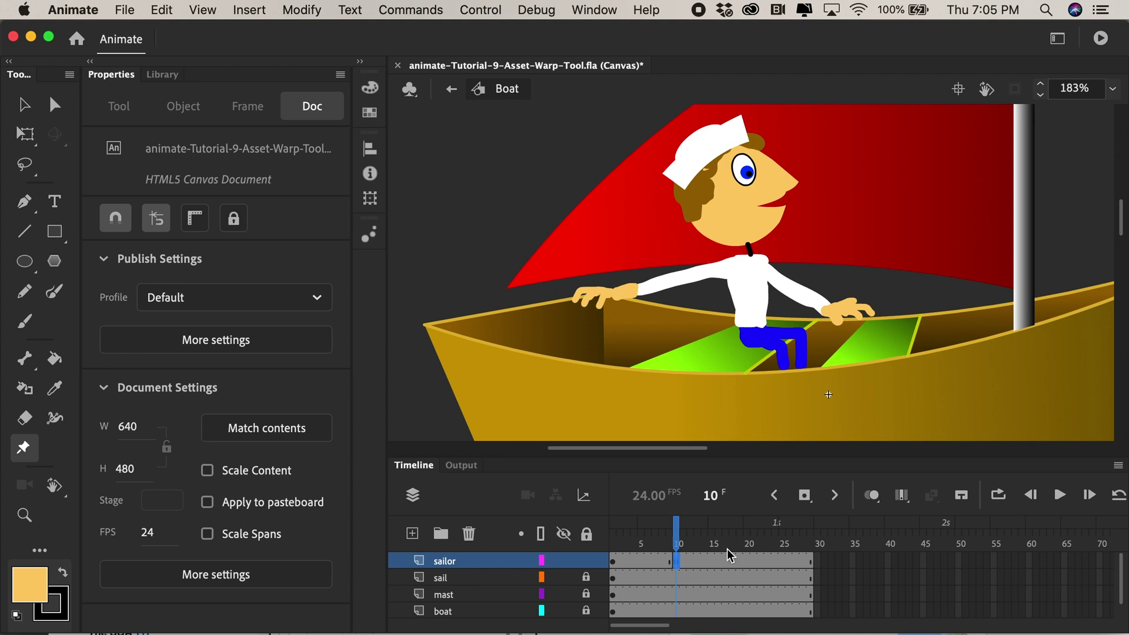
{"action": "left_click", "coordinate": [688, 559]}
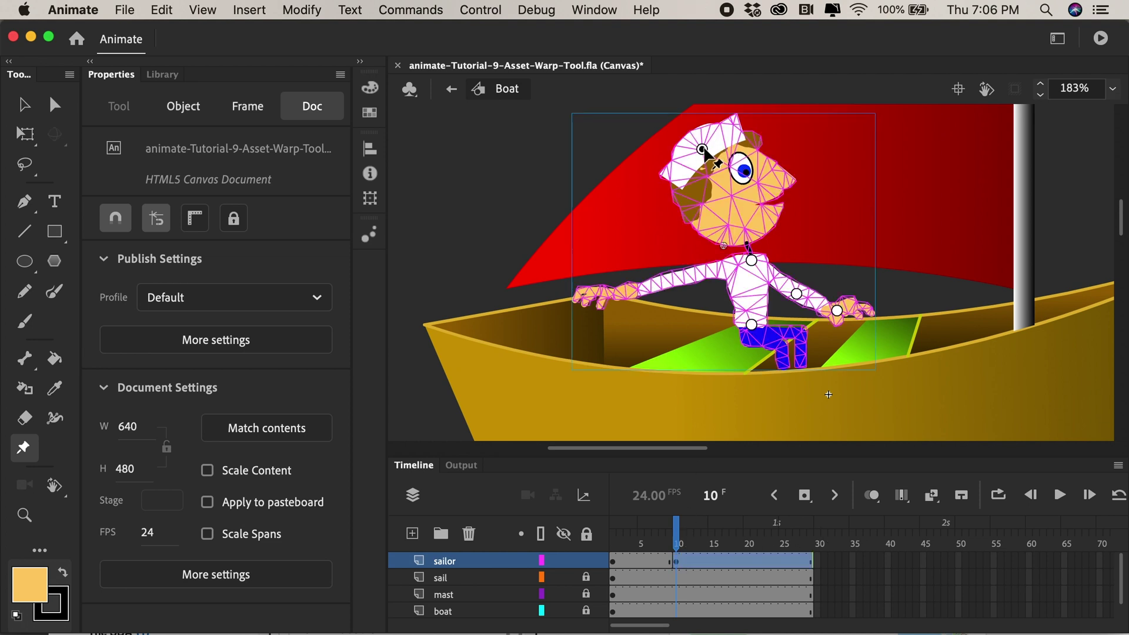
{"action": "left_click_drag", "start_coordinate": [702, 149], "coordinate": [691, 156]}
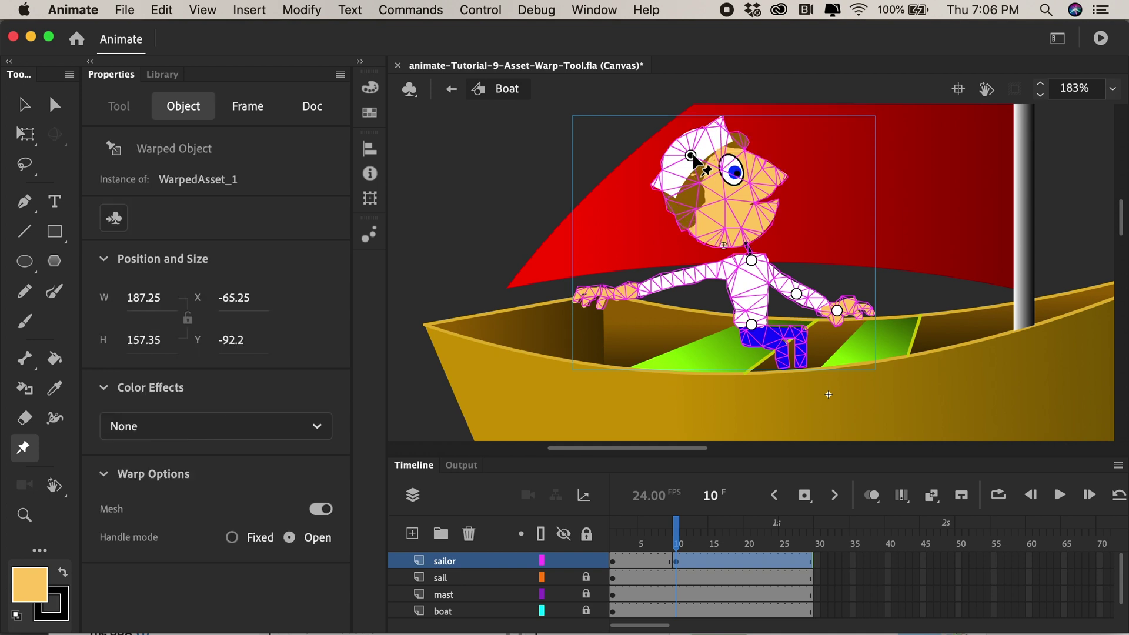
Insert a keyframe at frame 17 on the sailor layer and raise the forward elbow and hand to face height
{"action": "left_click_drag", "start_coordinate": [680, 536], "coordinate": [713, 536]}
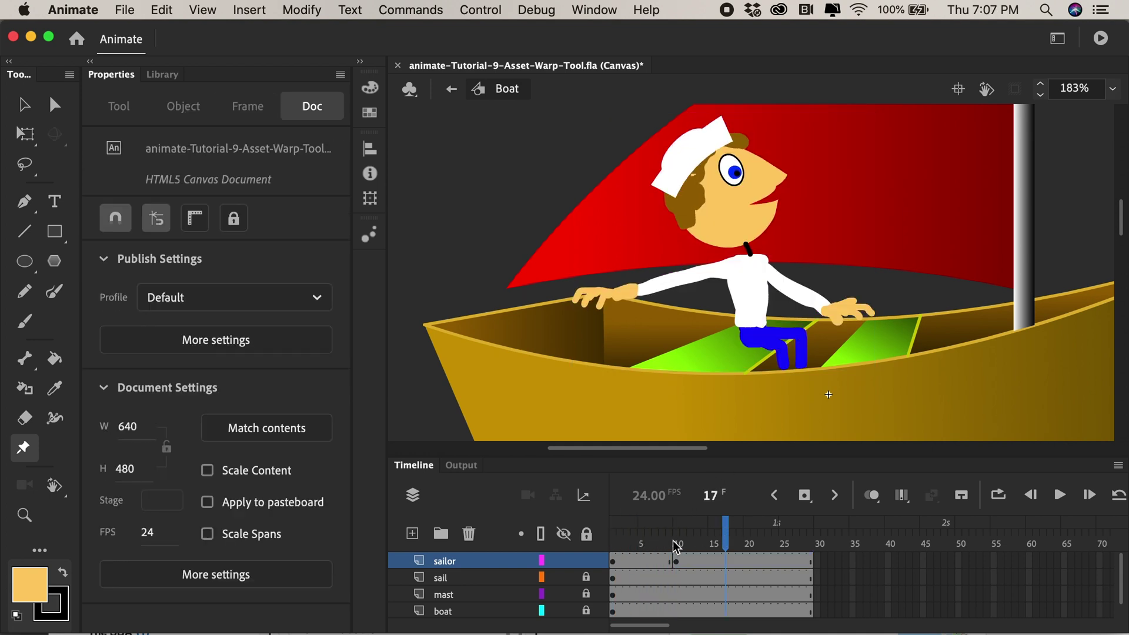
{"action": "left_click", "coordinate": [805, 497]}
{"action": "left_click", "coordinate": [797, 293]}
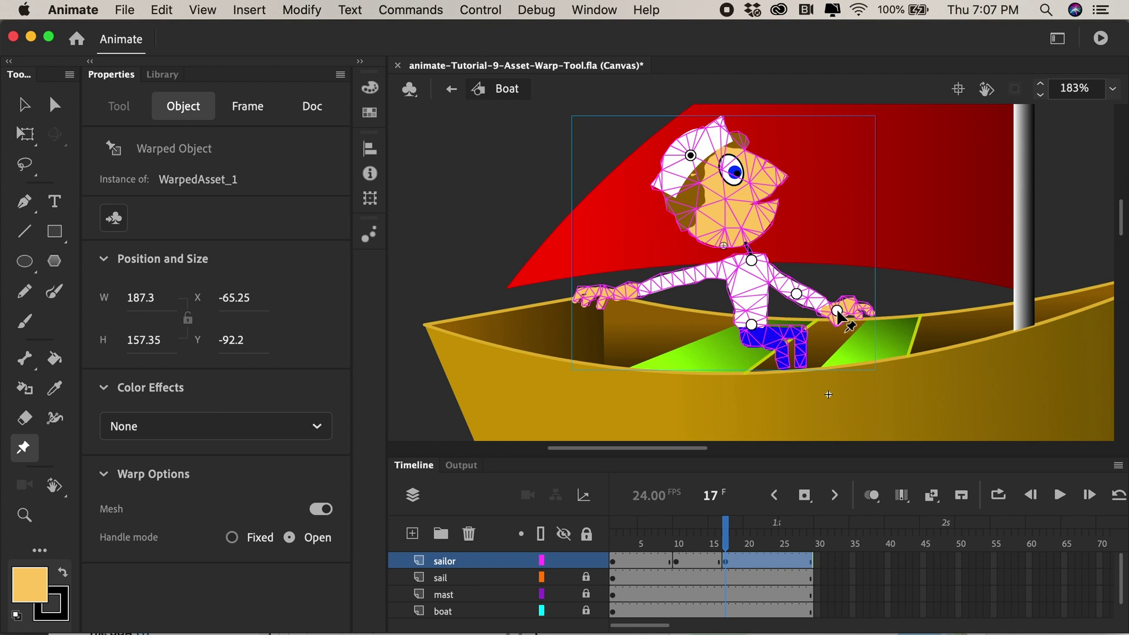
{"action": "left_click_drag", "start_coordinate": [841, 311], "coordinate": [829, 215]}
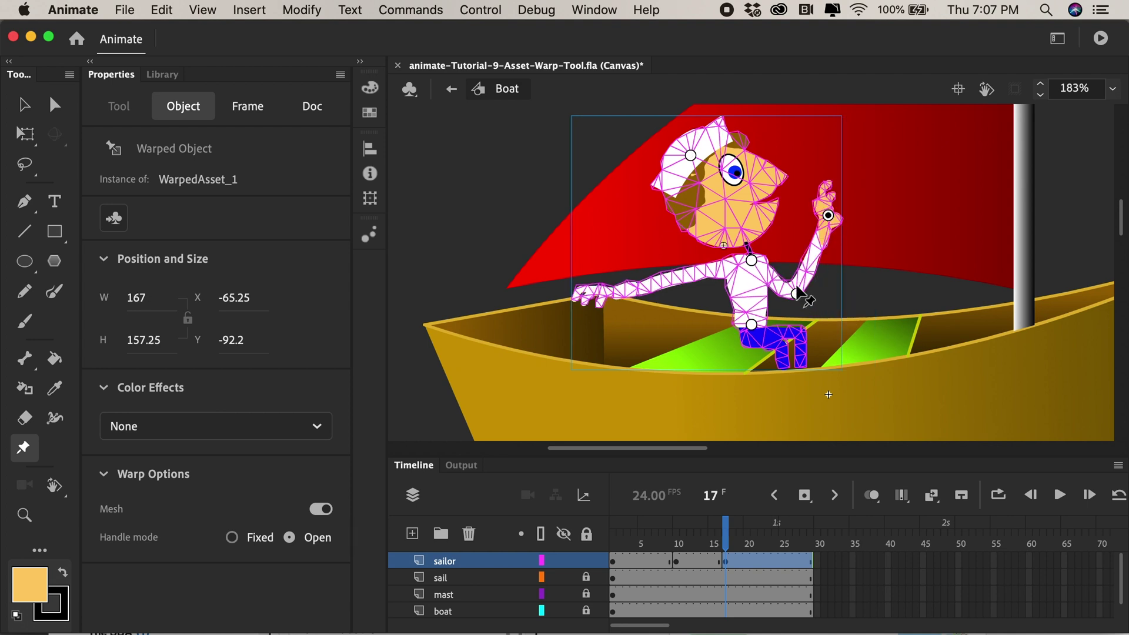
{"action": "left_click_drag", "start_coordinate": [797, 294], "coordinate": [802, 265]}
{"action": "left_click_drag", "start_coordinate": [828, 216], "coordinate": [812, 210]}
Insert a keyframe at frame 23 on the sailor layer and swing the raised hand outward, away from the face
{"action": "left_click", "coordinate": [770, 546]}
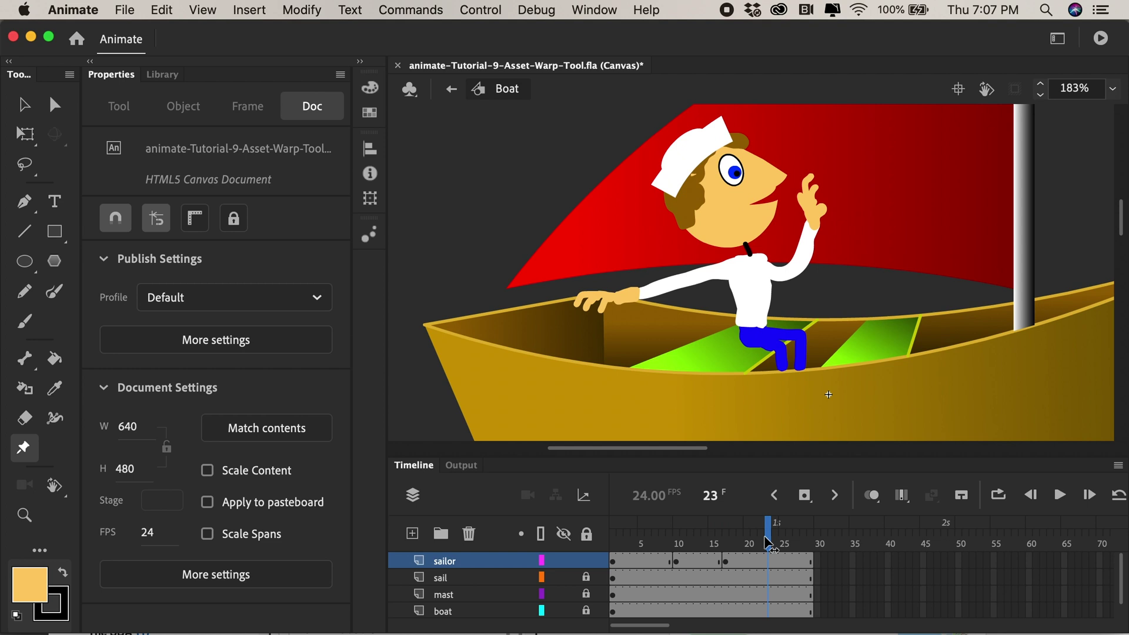
{"action": "left_click", "coordinate": [806, 497]}
{"action": "left_click", "coordinate": [825, 235]}
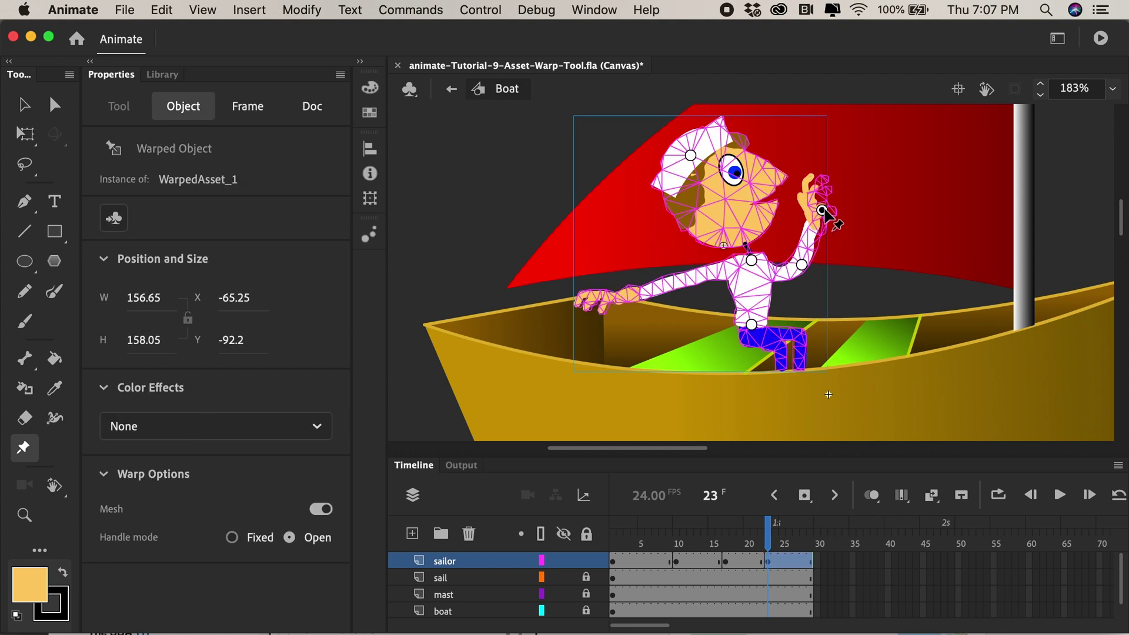
{"action": "left_click_drag", "start_coordinate": [825, 213], "coordinate": [827, 198]}
Insert a keyframe at frame 28 on the sailor layer and swing the raised hand back toward the face
{"action": "left_click", "coordinate": [803, 527]}
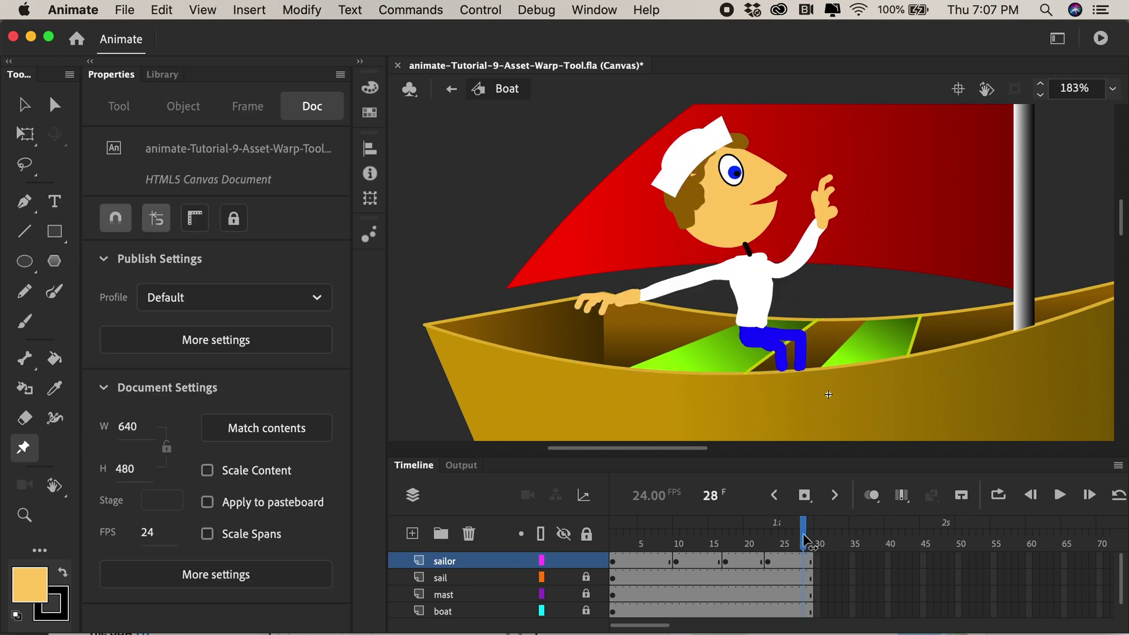
{"action": "left_click", "coordinate": [805, 496]}
{"action": "left_click", "coordinate": [824, 211]}
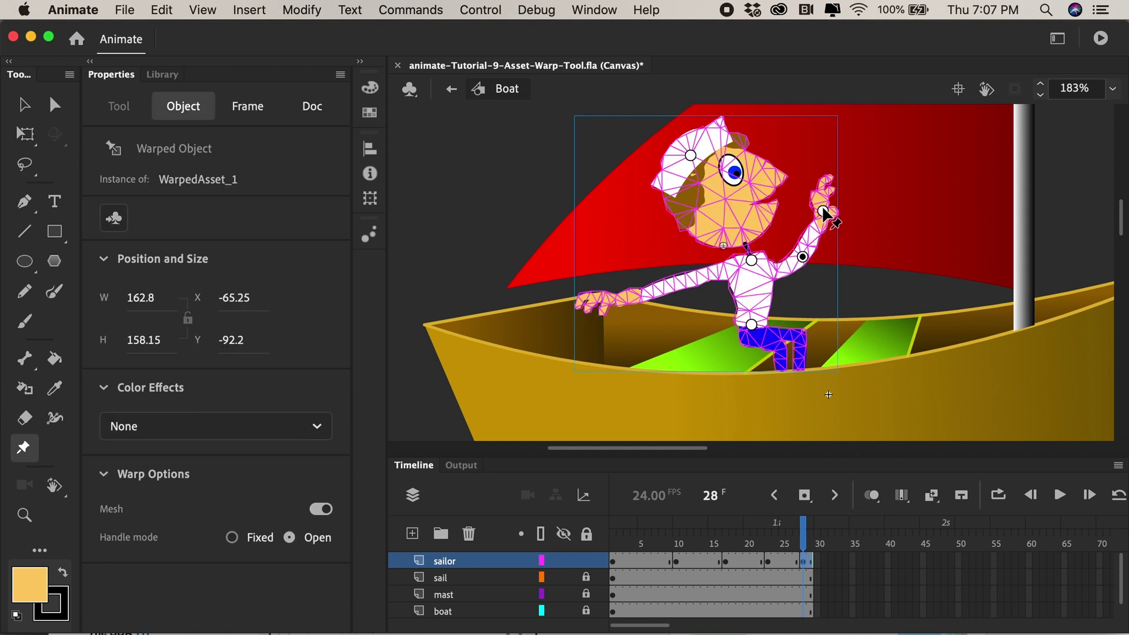
{"action": "left_click_drag", "start_coordinate": [824, 213], "coordinate": [805, 210]}
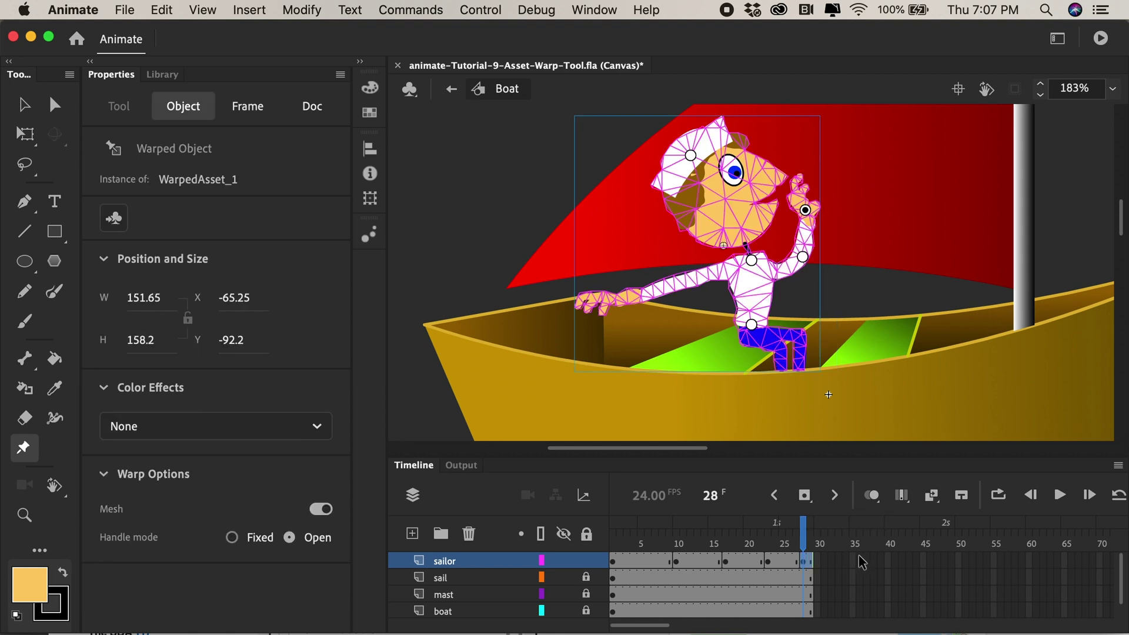
Extend the sailor, sail, mast and boat layers to frame 36 by inserting frames
{"action": "left_click_drag", "start_coordinate": [859, 559], "coordinate": [851, 627]}
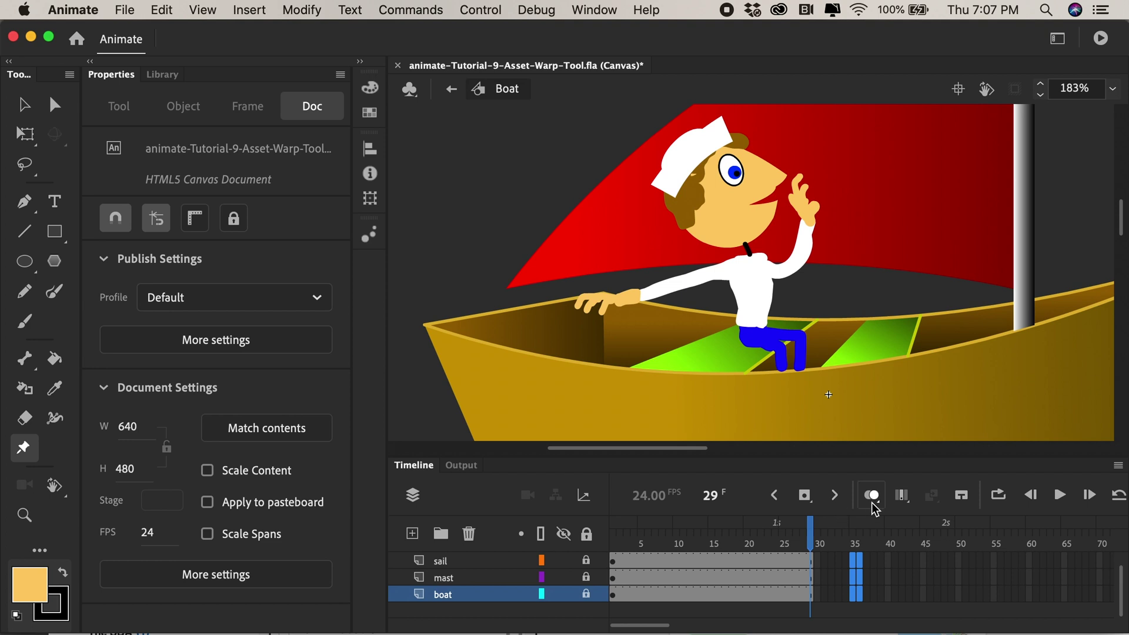
{"action": "left_click", "coordinate": [811, 501]}
{"action": "left_click", "coordinate": [842, 582]}
Insert a keyframe at frame 35 on the sailor layer and lower the forward elbow and hand to the boat's edge
{"action": "left_click", "coordinate": [800, 544]}
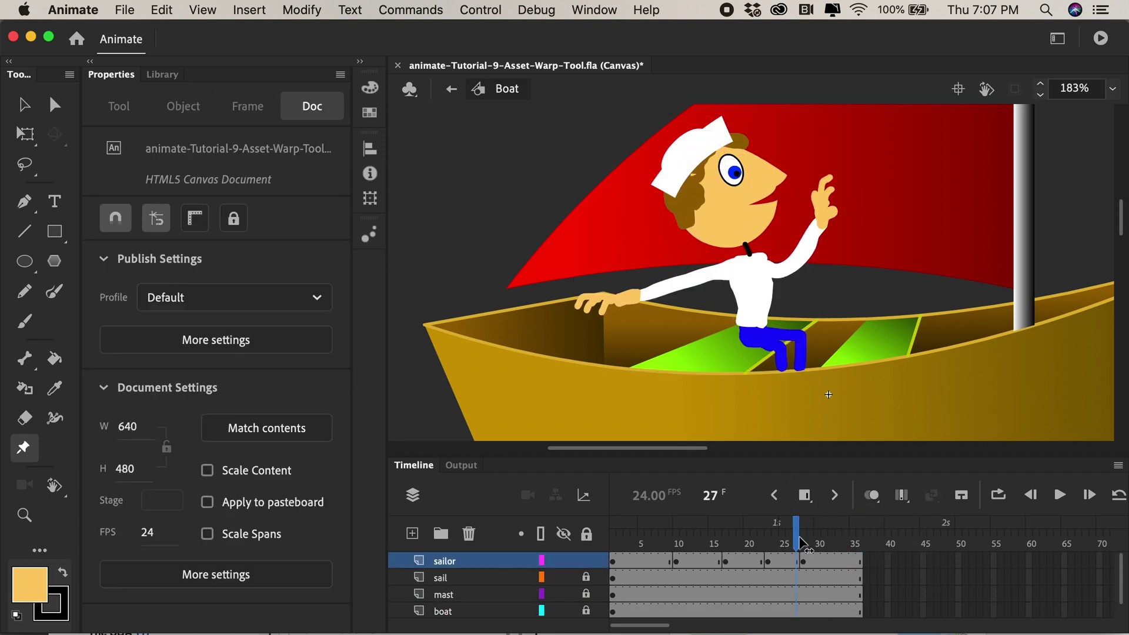
{"action": "left_click_drag", "start_coordinate": [801, 544], "coordinate": [854, 550]}
{"action": "left_click", "coordinate": [856, 564]}
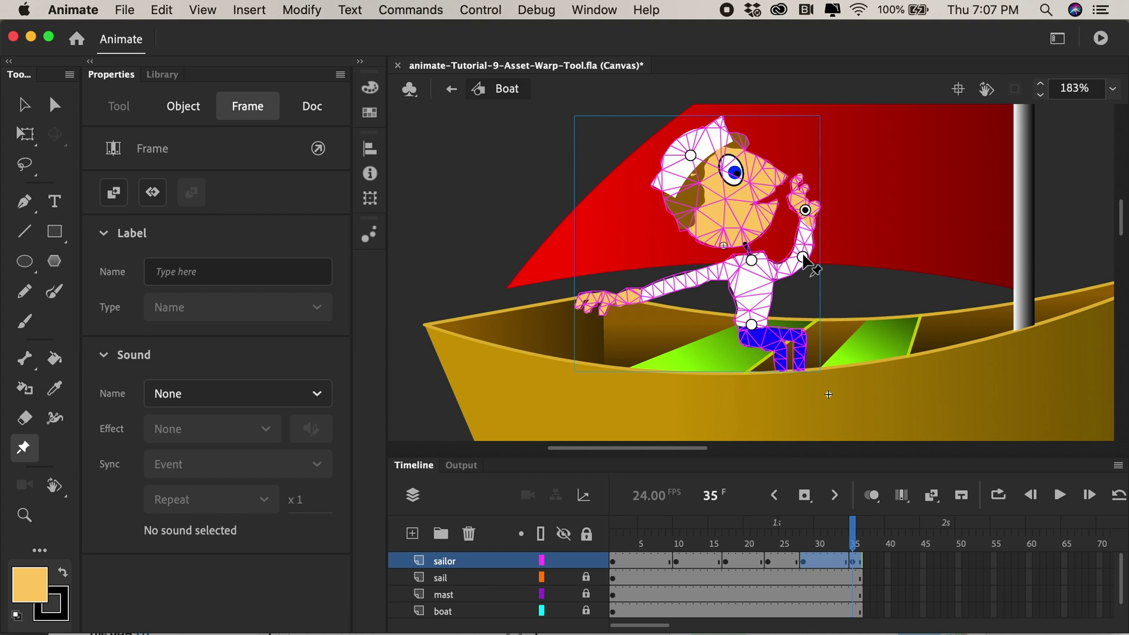
{"action": "left_click_drag", "start_coordinate": [802, 257], "coordinate": [807, 299]}
{"action": "left_click_drag", "start_coordinate": [806, 210], "coordinate": [855, 323]}
Play the sailor's animation from frame 1 and check the poses around the first keyframes
{"action": "left_click", "coordinate": [613, 535]}
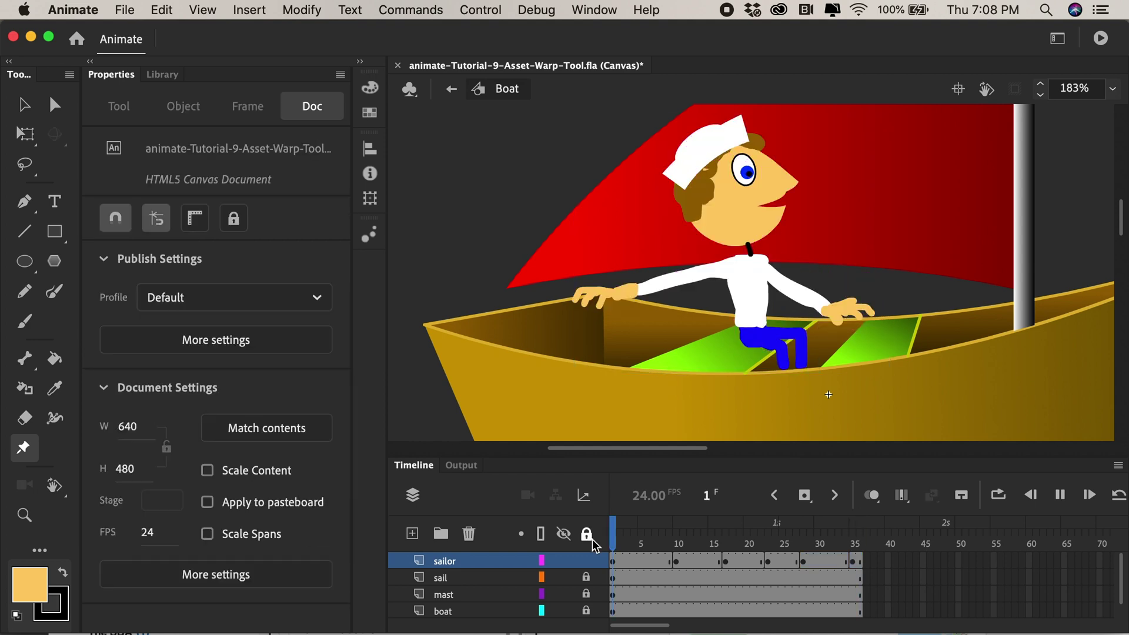
{"action": "key", "text": "Return"}
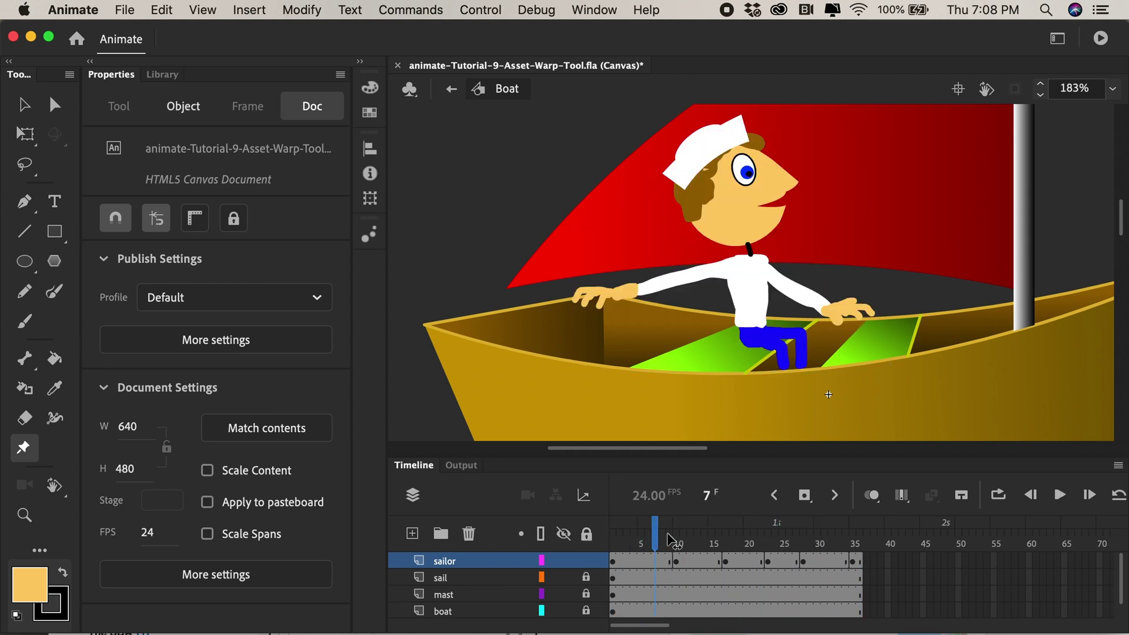
{"action": "left_click", "coordinate": [689, 534]}
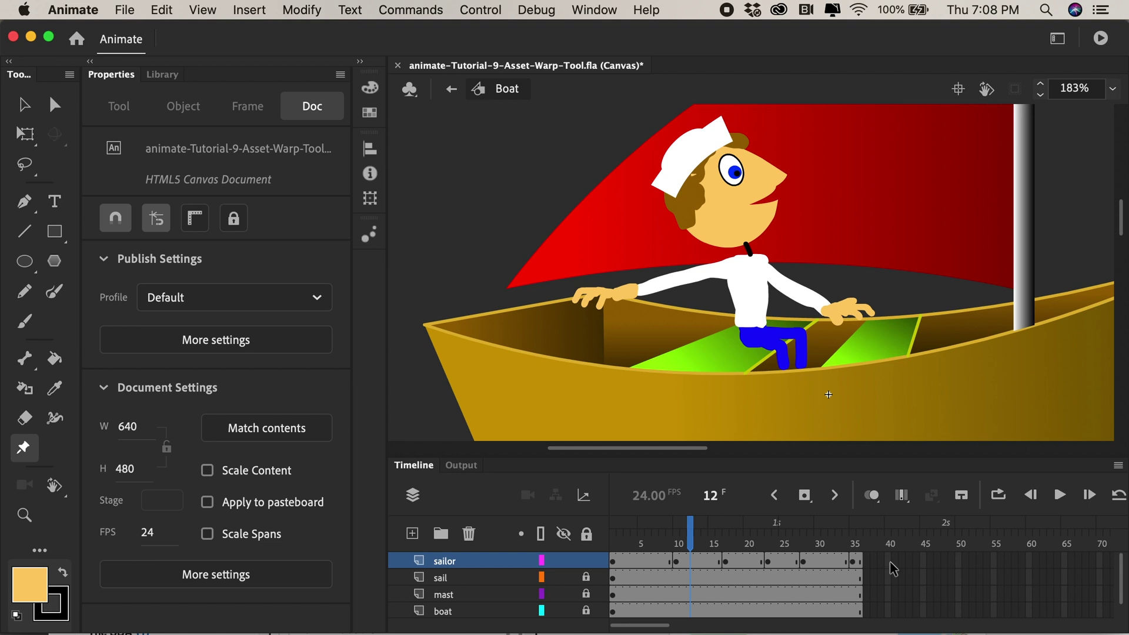
Create classic tweens between the sailor layer's keyframes from frame 10 onward and scrub back to frame 7
{"action": "left_click_drag", "start_coordinate": [890, 562], "coordinate": [694, 561]}
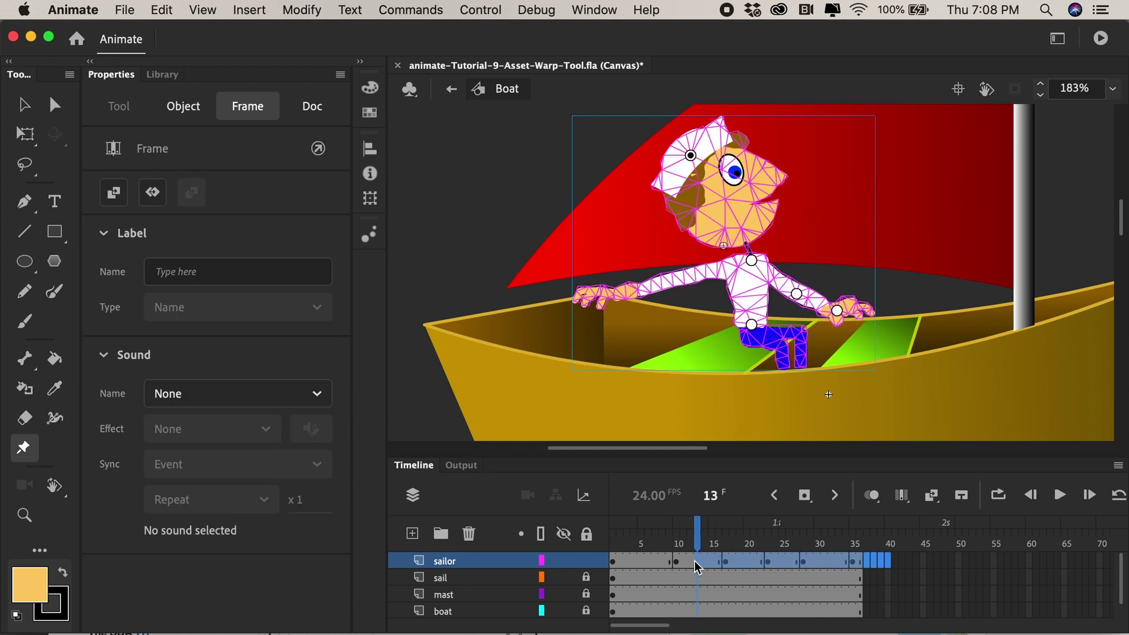
{"action": "right_click", "coordinate": [702, 560]}
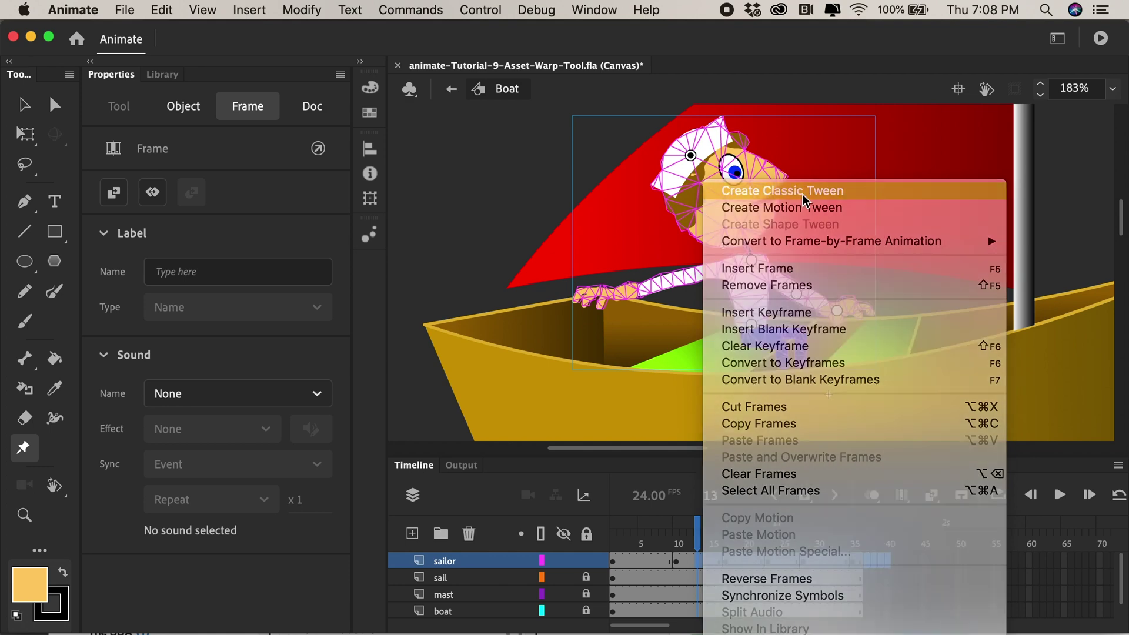
{"action": "left_click", "coordinate": [803, 195]}
{"action": "mouse_move", "coordinate": [664, 537]}
{"action": "left_mouse_down"}
{"action": "mouse_move", "coordinate": [736, 537]}
{"action": "mouse_move", "coordinate": [655, 538]}
{"action": "left_mouse_up"}
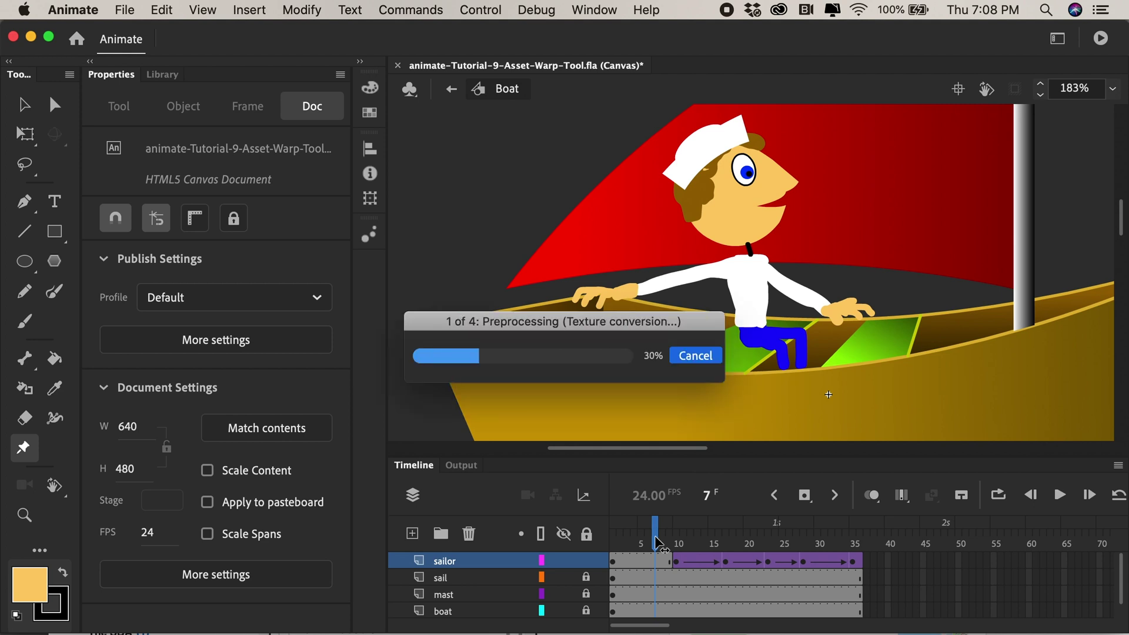